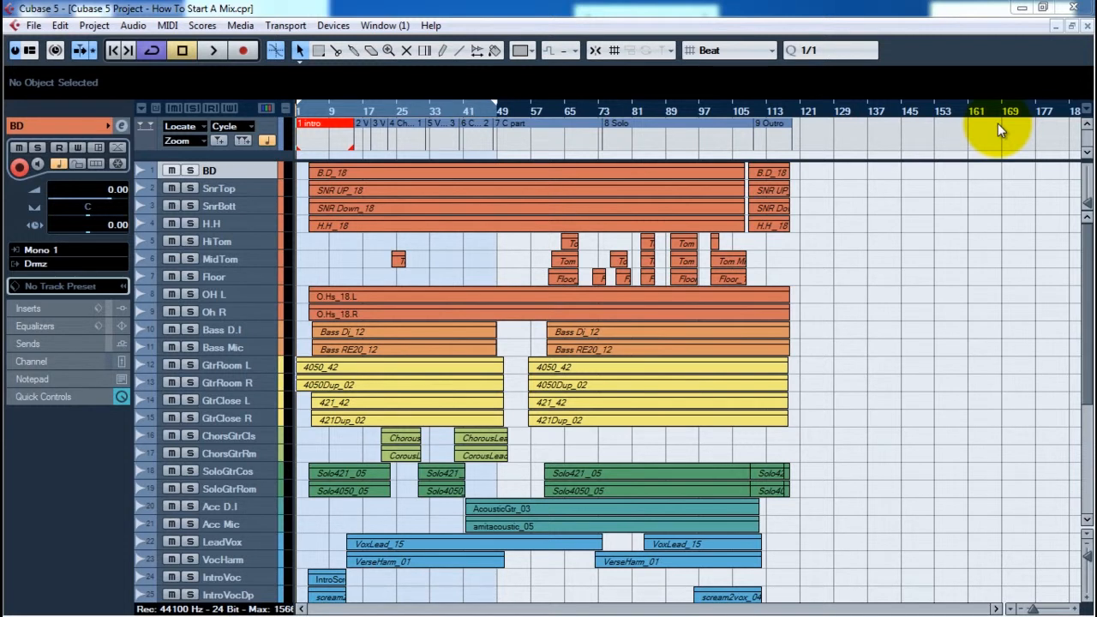
Open the mixer, select every audio channel from 1 (BD) to 26, and link the selected channels.
key("F3")
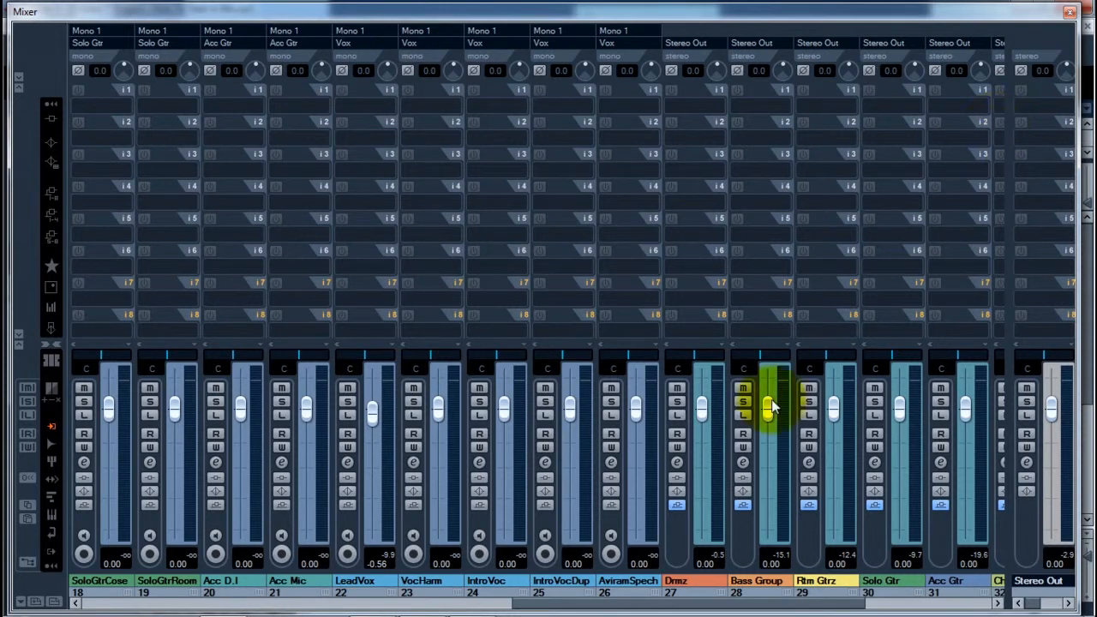
left_click_drag(716, 608, 246, 613)
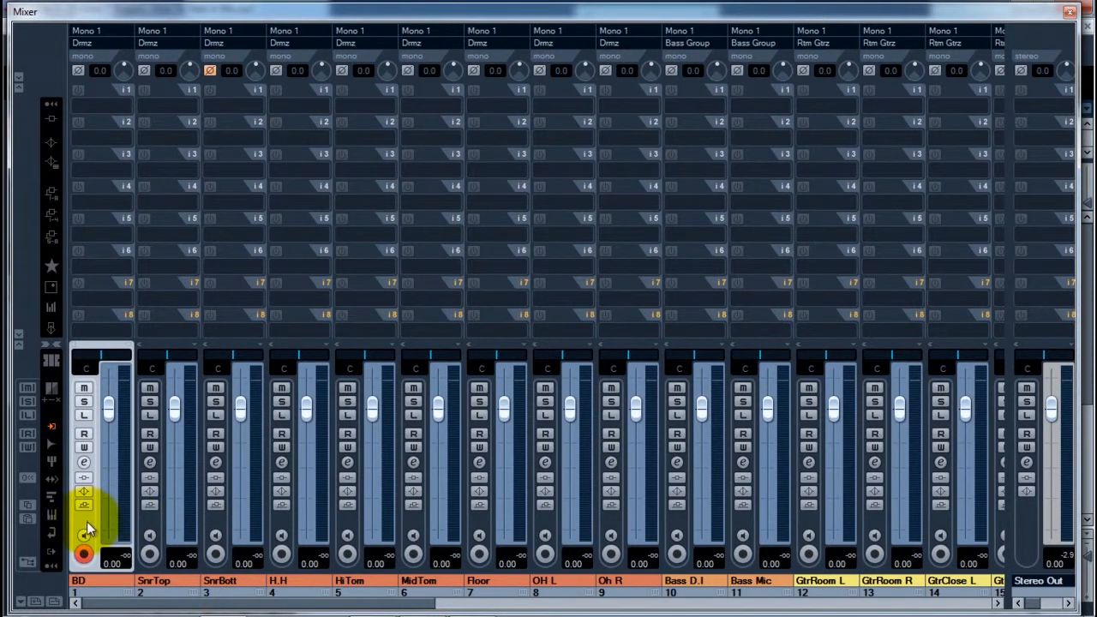
left_click_drag(103, 603, 516, 603)
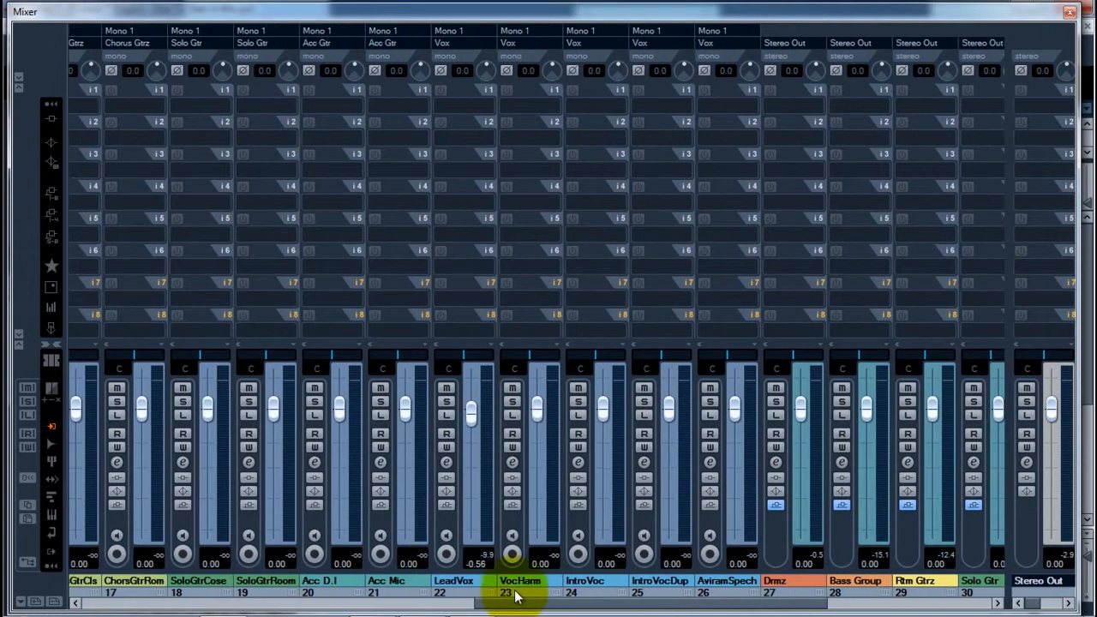
left_click(709, 517, "shift")
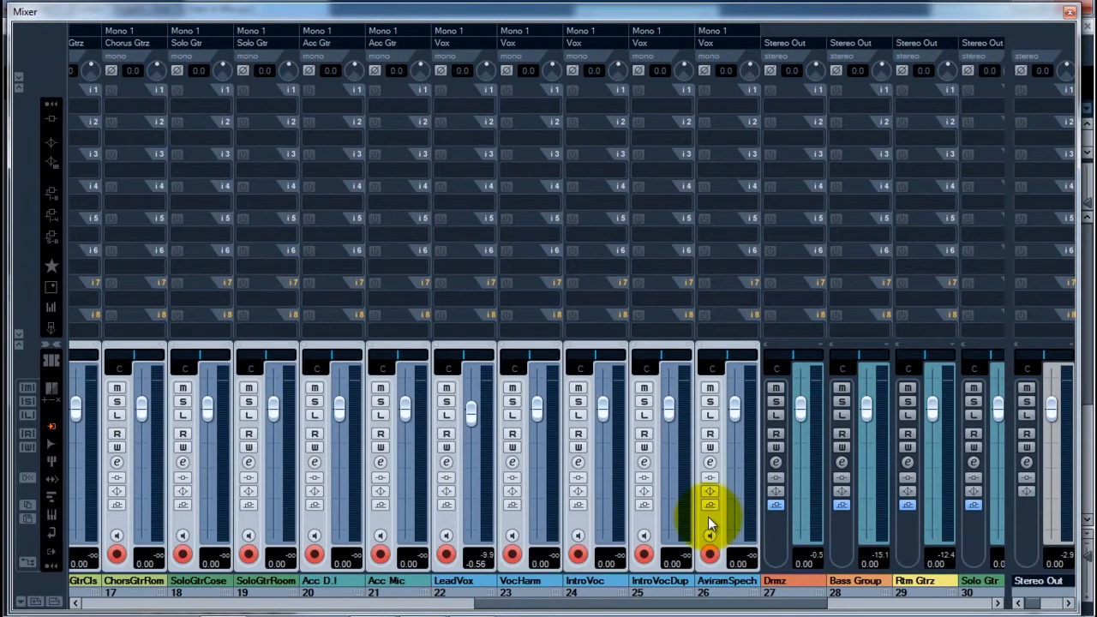
right_click(708, 517)
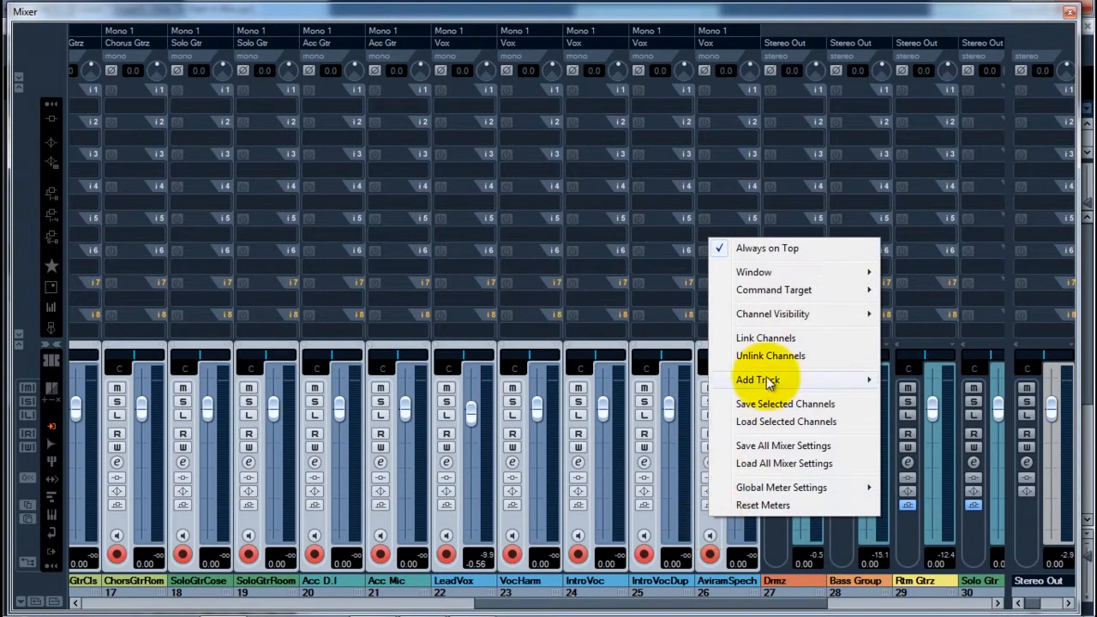
left_click(785, 342)
Lower the linked channel faders to about -6.00 dB and unlink the channels so each fader moves on its own.
left_click_drag(739, 404, 738, 444)
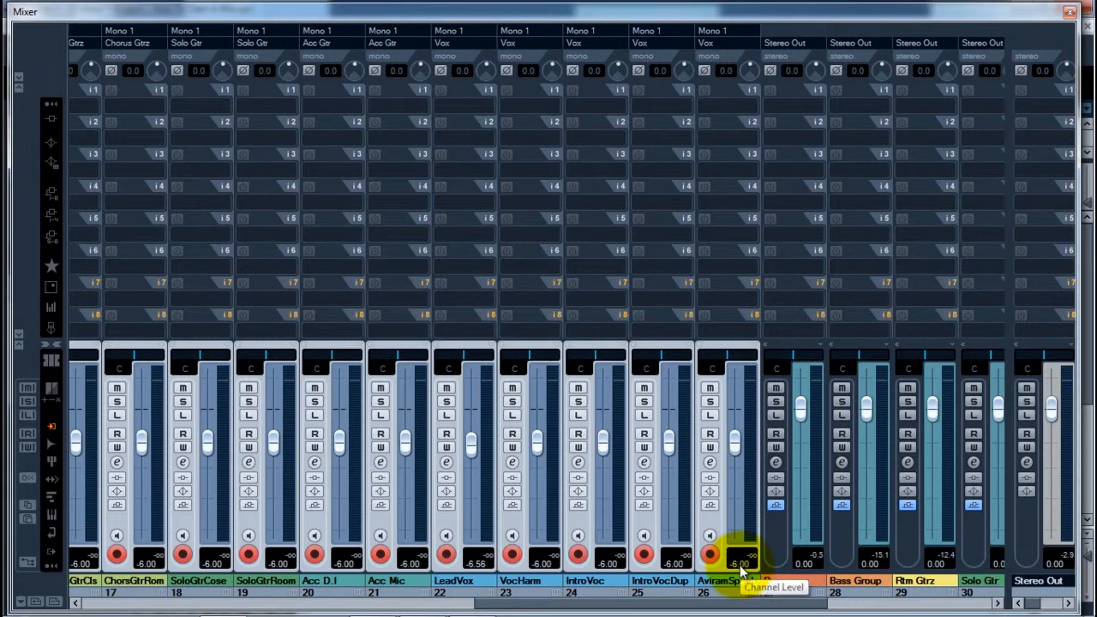
left_click_drag(728, 604, 295, 600)
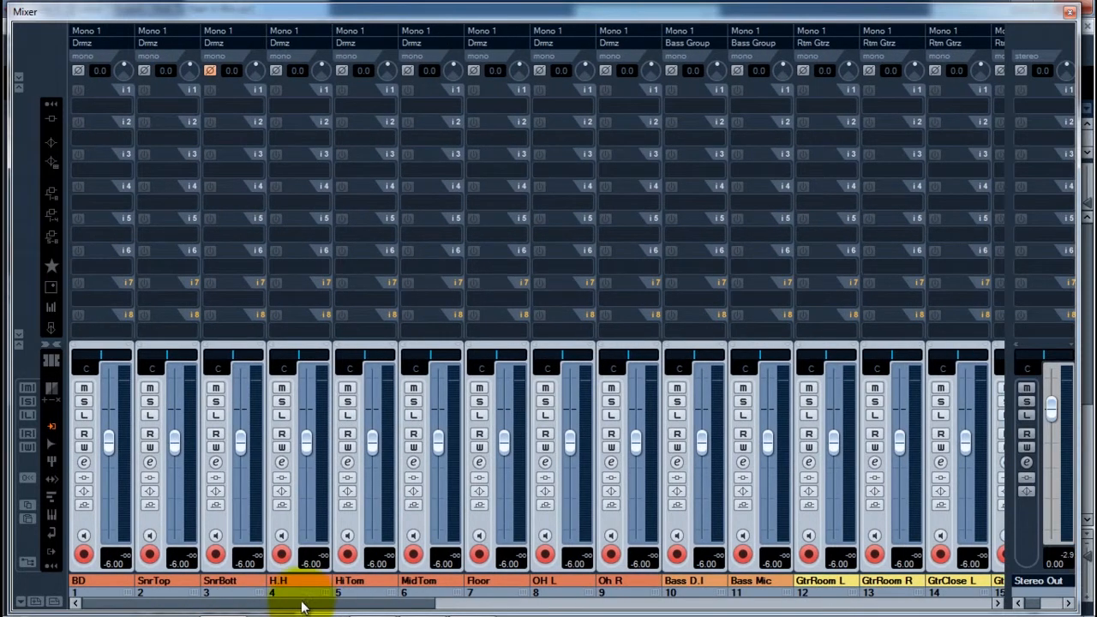
left_click(80, 515)
right_click(80, 515)
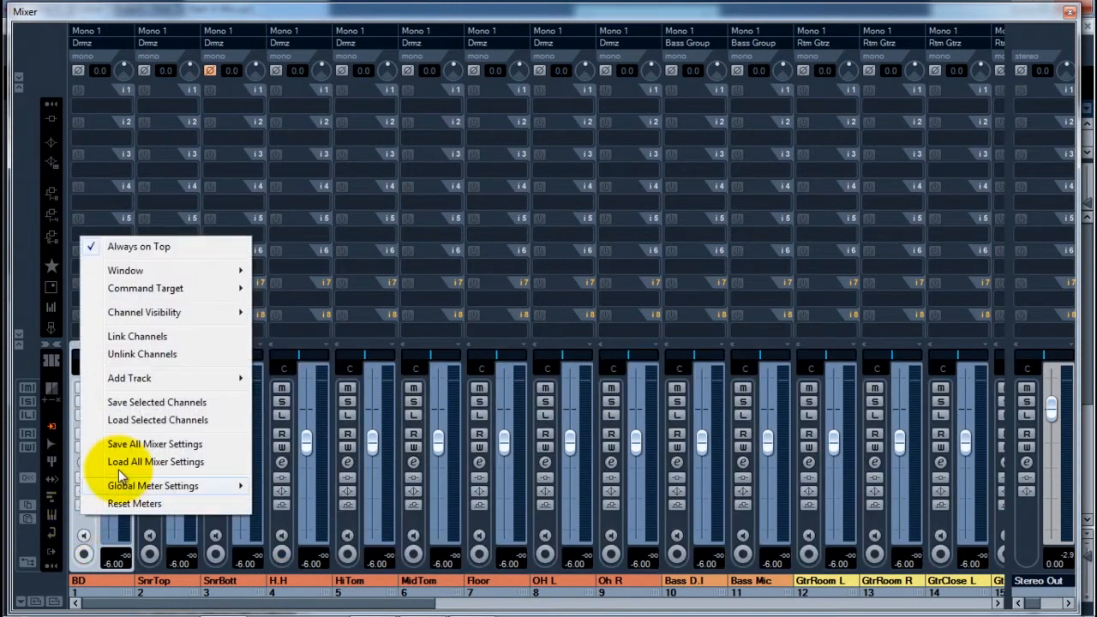
left_click(158, 354)
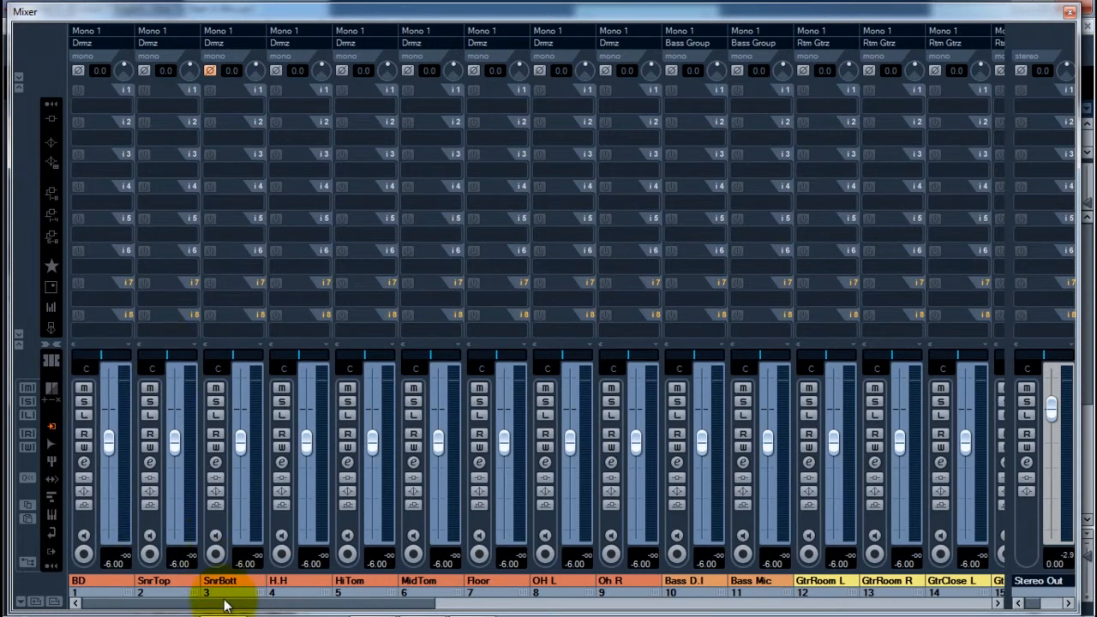
mouse_move(116, 437)
left_mouse_down()
mouse_move(109, 504)
mouse_move(112, 459)
left_mouse_up()
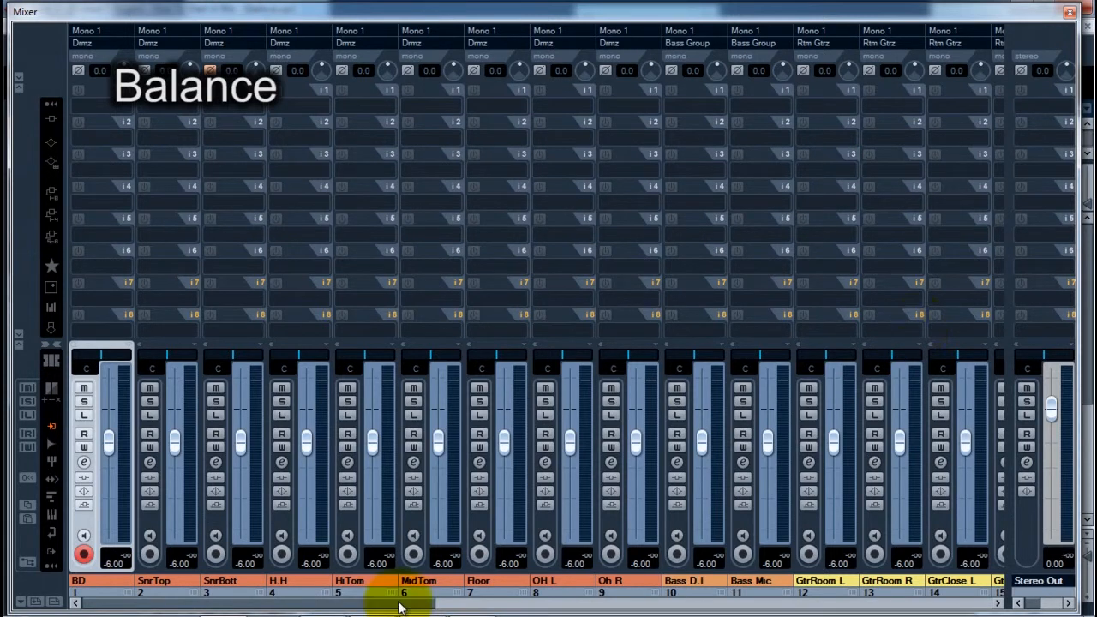
Start playback and lower the GtrRoom L and GtrRoom R faders to about -10.15 dB.
key("space")
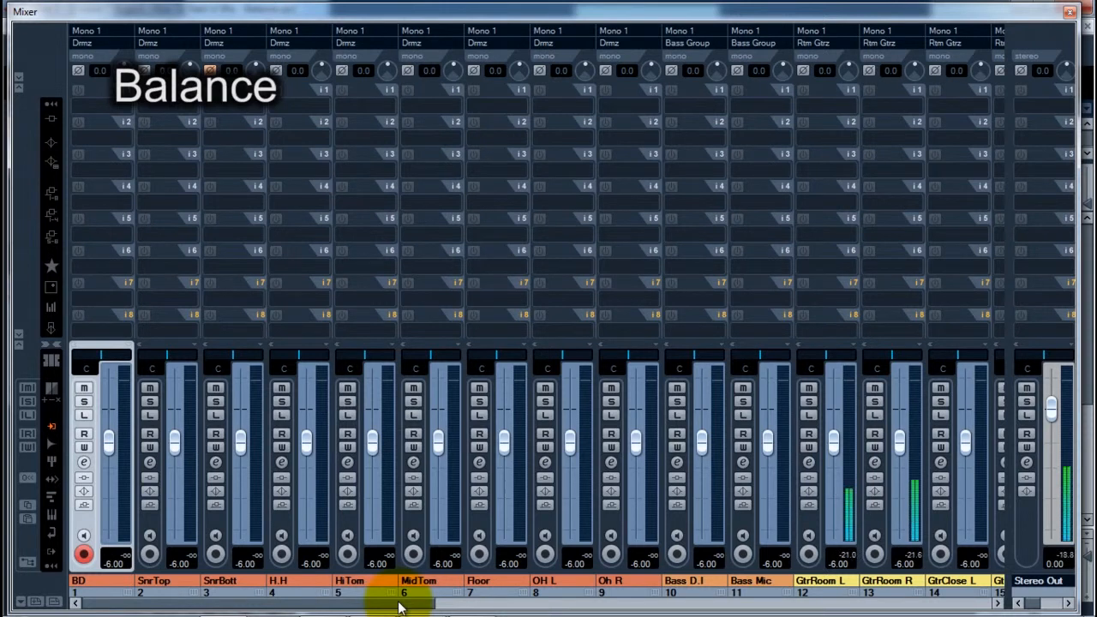
left_click_drag(399, 607, 568, 568)
left_click_drag(340, 442, 341, 464)
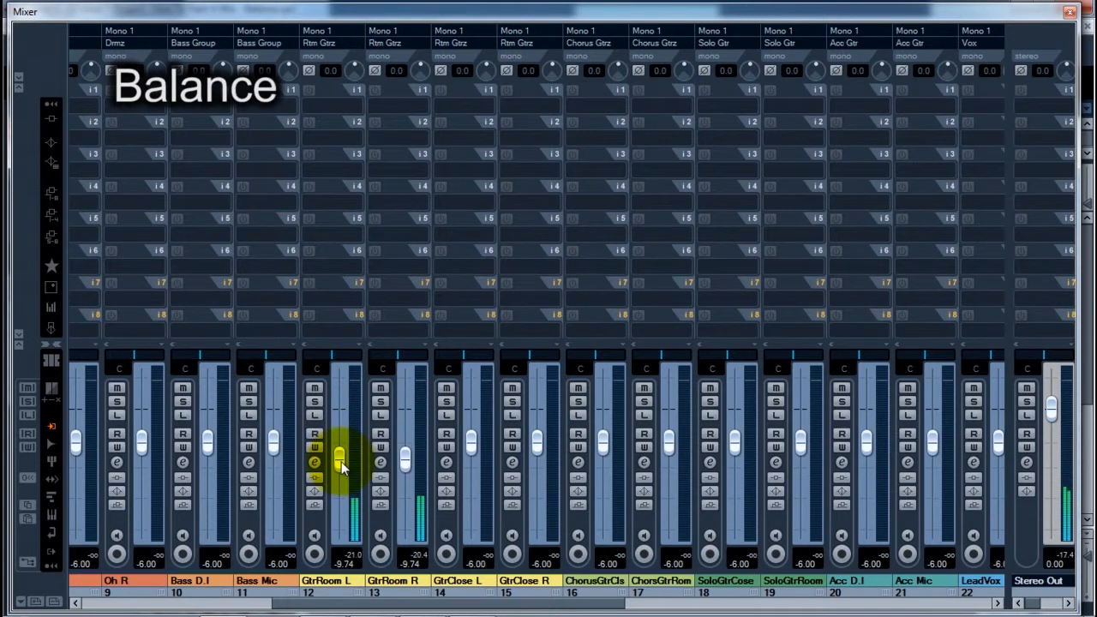
left_click_drag(408, 467, 406, 471)
Lower the IntroVoc and IntroVocDup faders to about -12.09 dB.
left_click_drag(587, 607, 758, 605)
left_click_drag(668, 446, 668, 477)
mouse_move(677, 603)
left_mouse_down()
mouse_move(569, 603)
mouse_move(659, 603)
left_mouse_up()
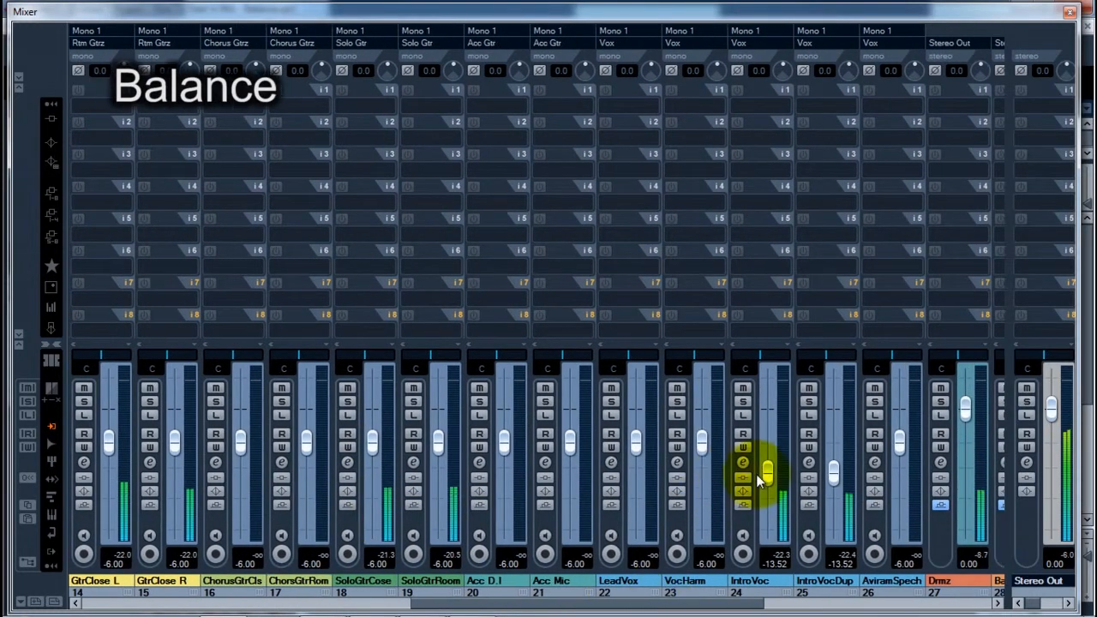
left_click_drag(769, 477, 768, 471)
Lower the SoloGtrRoom fader to about -12.8 dB and raise SoloGtrCose to about -2.8 dB.
left_click_drag(686, 603, 619, 607)
left_click_drag(503, 441, 563, 476)
left_click_drag(505, 438, 507, 433)
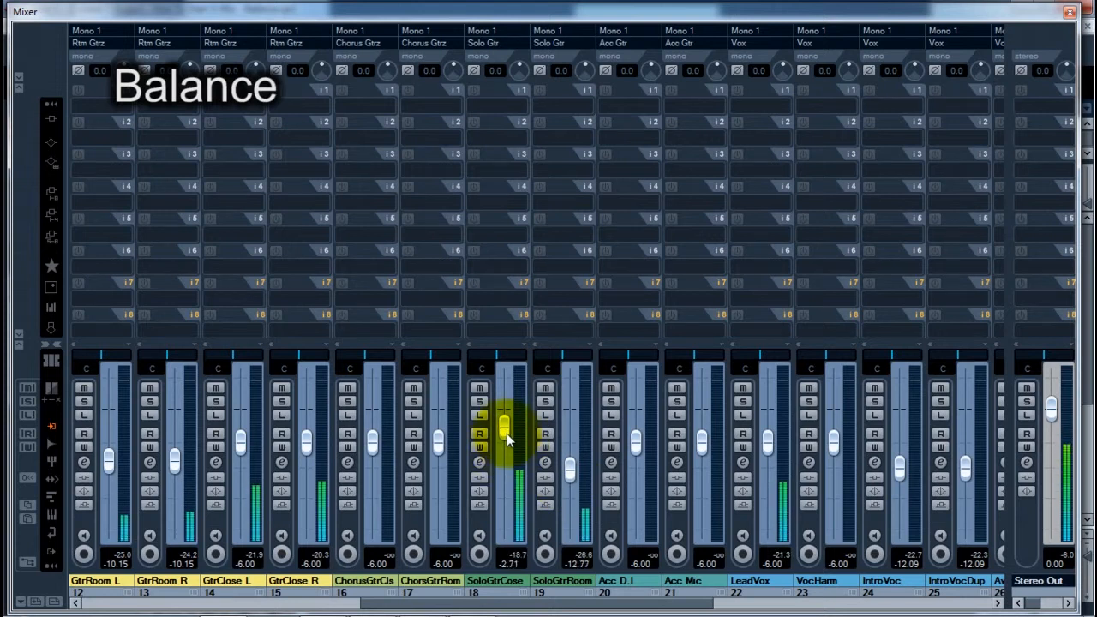
Raise the LeadVox fader to about -2.02 dB and lower GtrClose L and GtrClose R to about -7.15 dB.
scroll(531, 586, "right", 1)
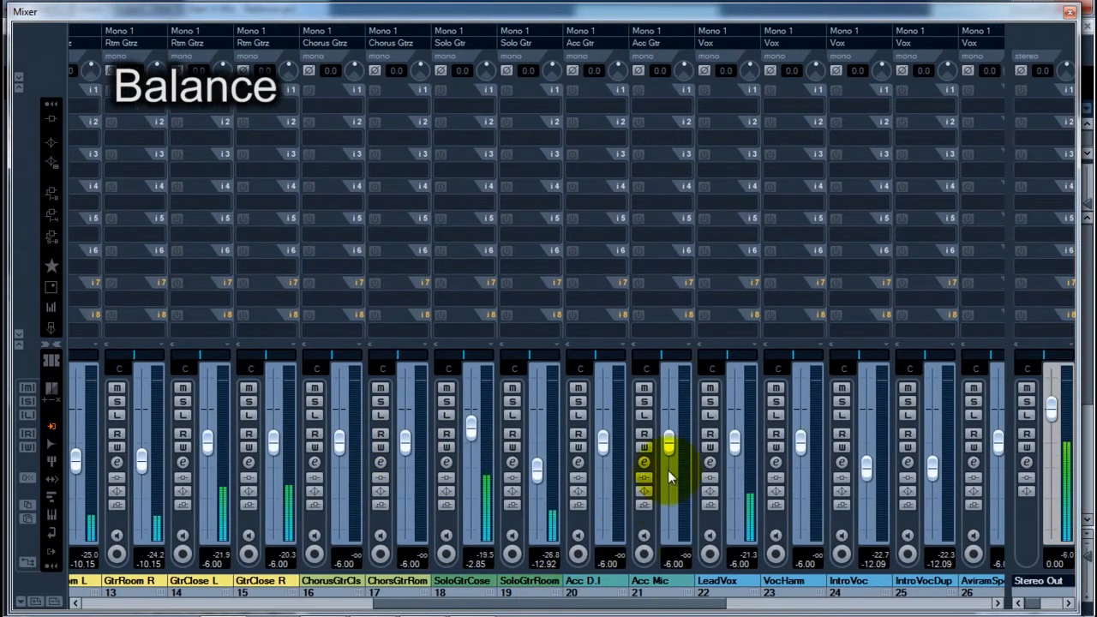
left_click_drag(734, 442, 733, 429)
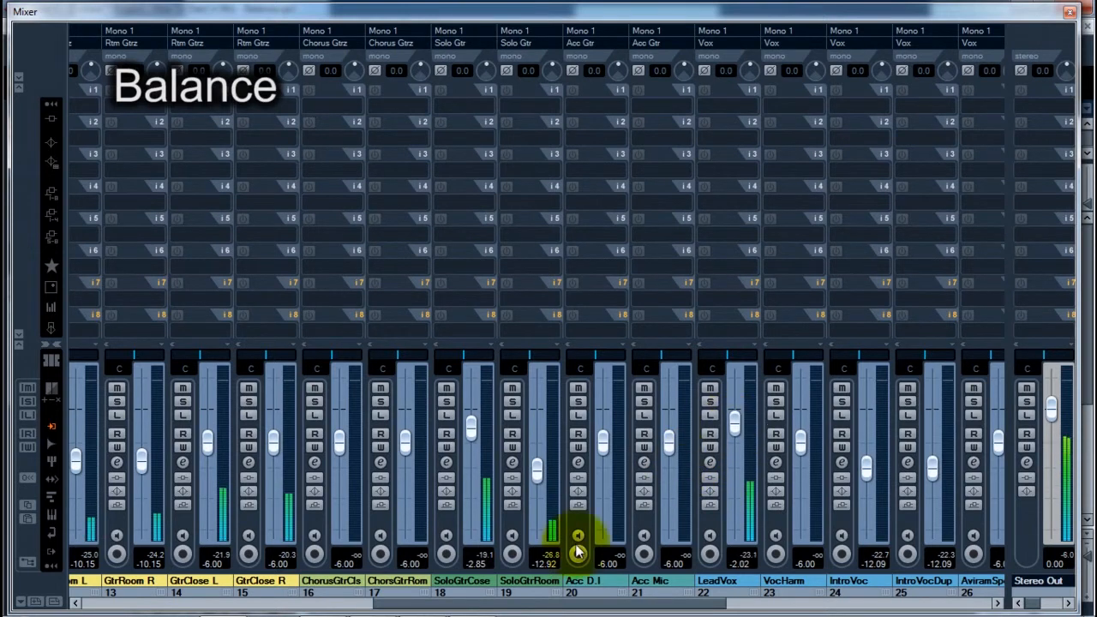
left_click_drag(273, 444, 273, 449)
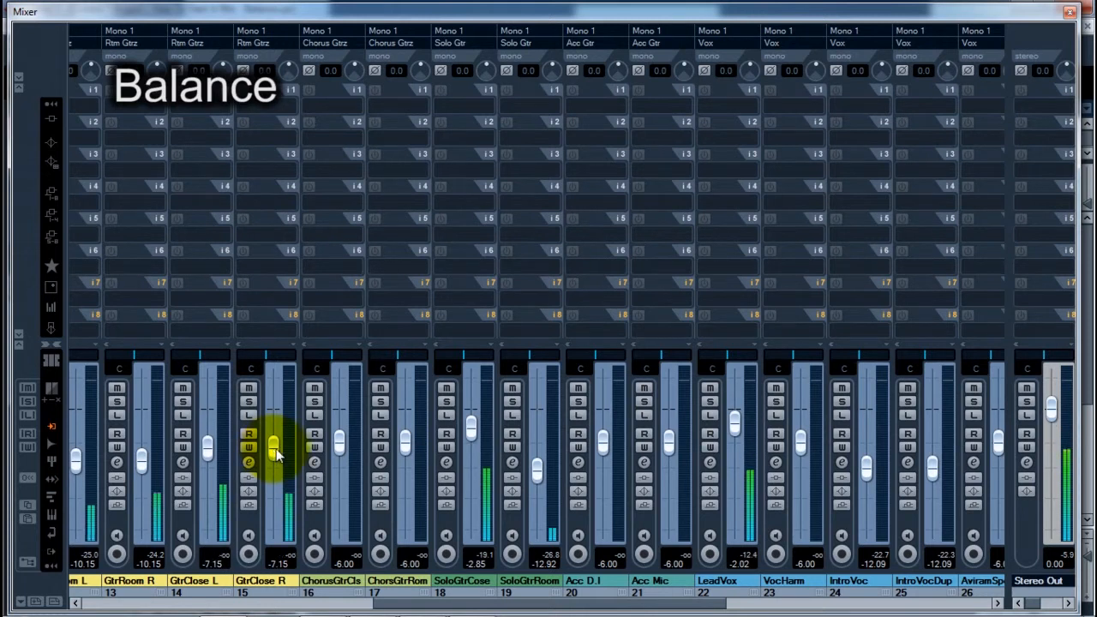
Balance the drum faders to about -8.77 dB on BD, -3.15 dB on SnrTop and -17.09 dB on H.H.
left_click_drag(525, 603, 242, 610)
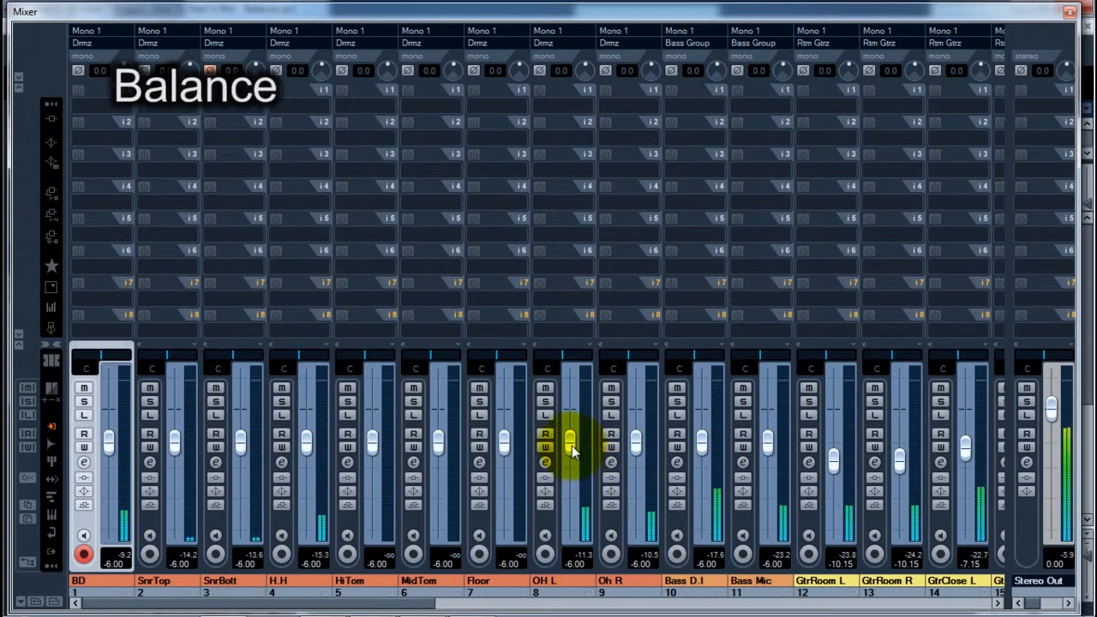
left_click_drag(109, 441, 112, 461)
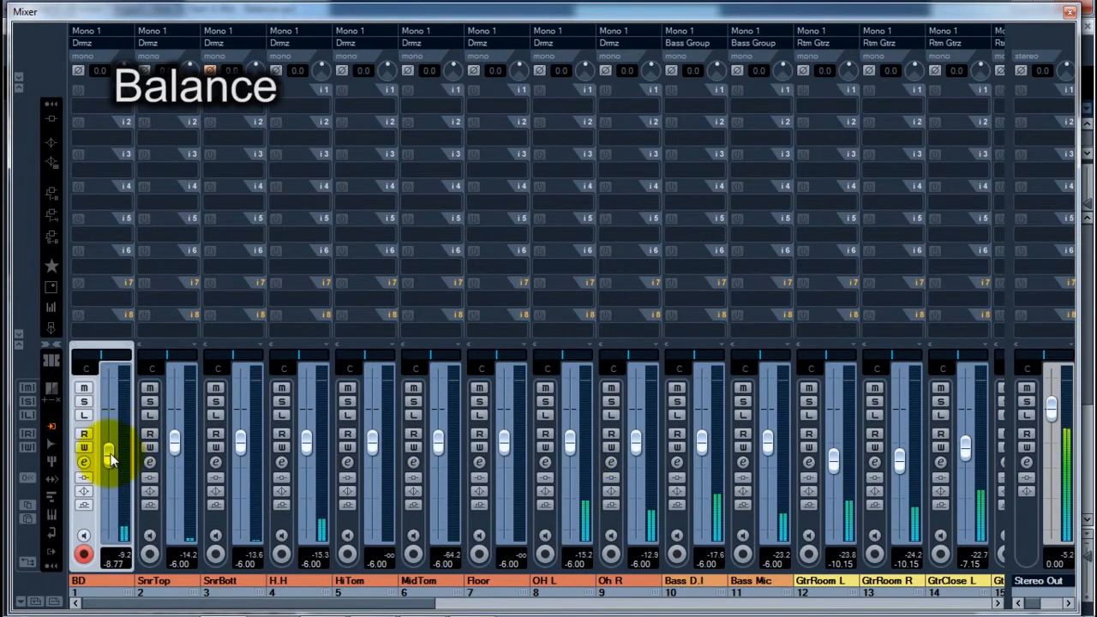
left_click_drag(175, 442, 174, 434)
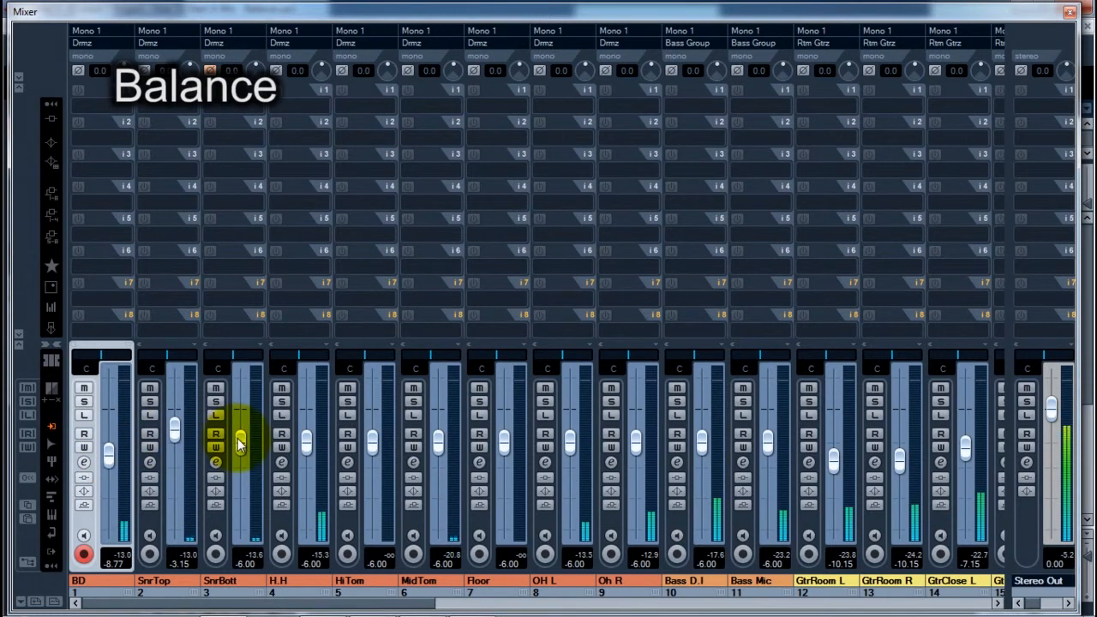
left_click_drag(308, 441, 307, 491)
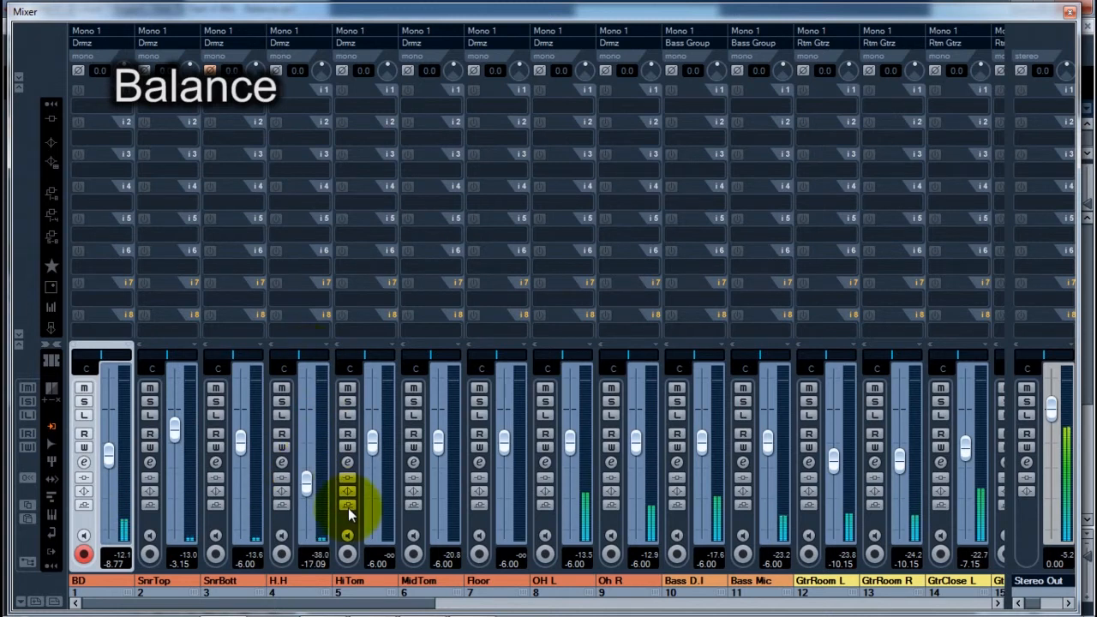
Set the faders to about -10.99 dB on ChorusGtrCls, -2.85 dB on ChorsGtrRom, -2.42 dB on SoloGtrCose and -12.49 dB on SoloGtrRoom.
left_click_drag(360, 602, 504, 609)
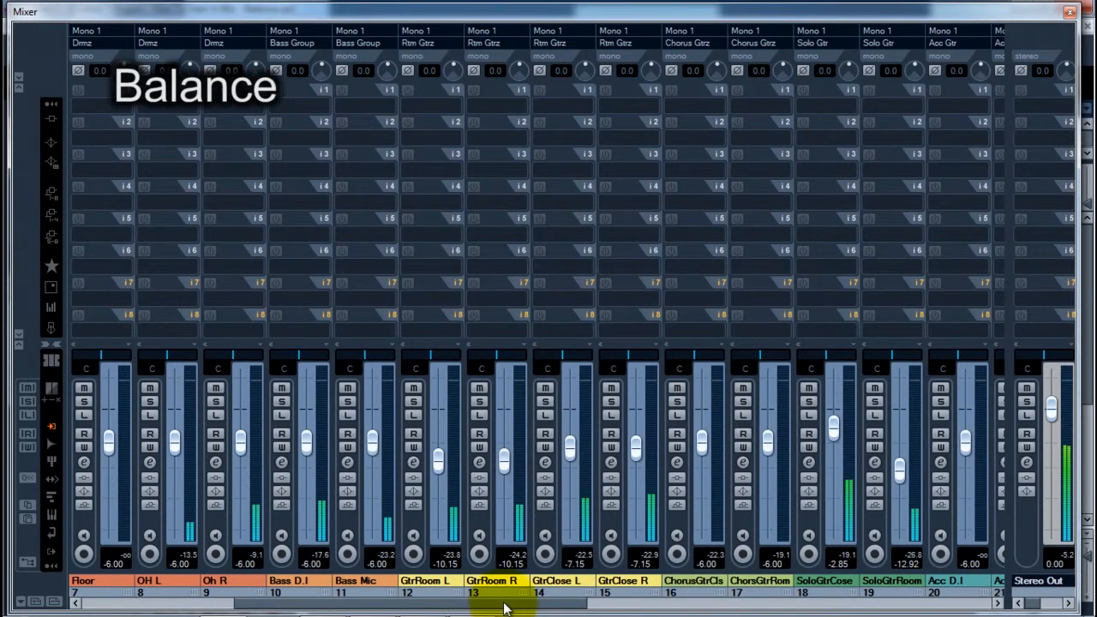
left_click_drag(504, 609, 606, 603)
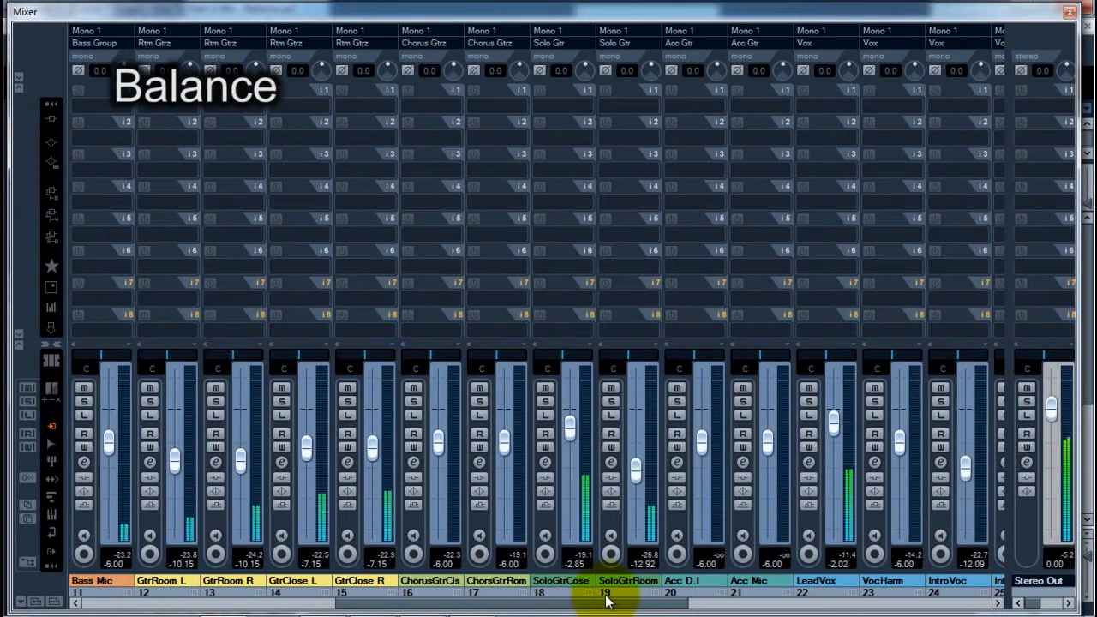
left_click_drag(504, 441, 505, 434)
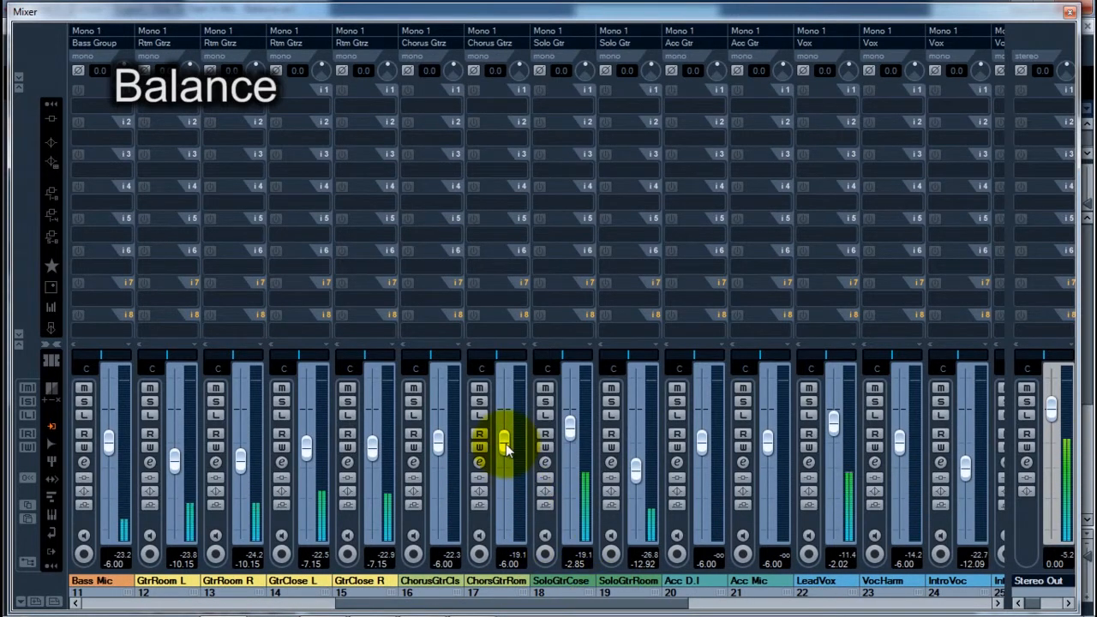
left_click_drag(431, 440, 436, 463)
left_click_drag(502, 444, 502, 428)
left_click_drag(568, 431, 569, 429)
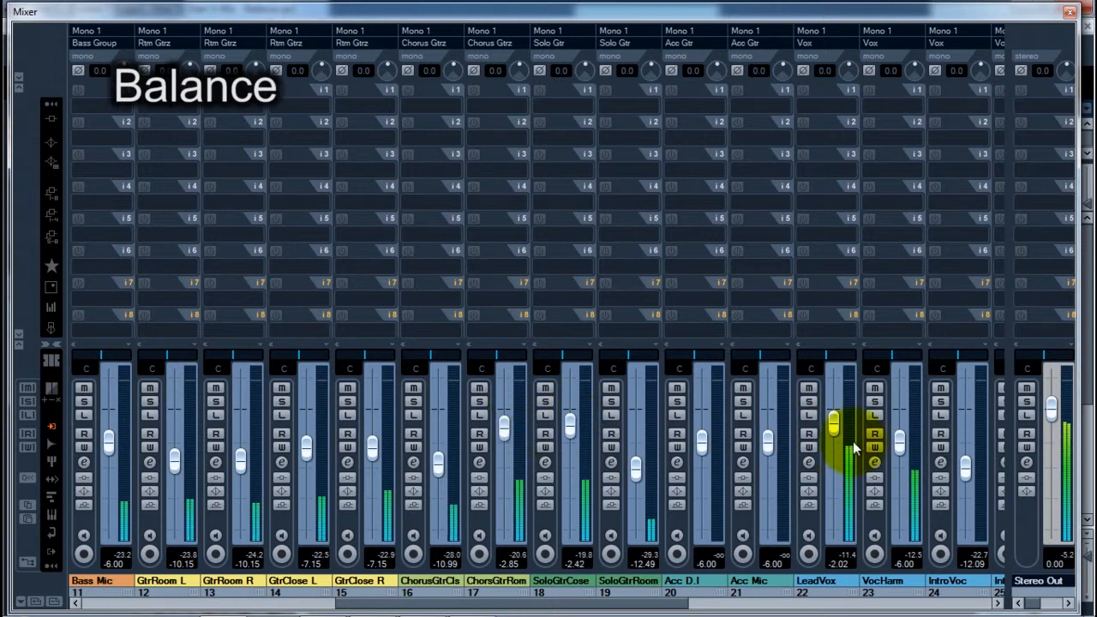
Set the faders to about -9.55 dB on VocHarm, -9.35 dB on ChorusGtrCls, and -5.98 dB on both GtrClose channels.
left_click_drag(902, 444, 904, 461)
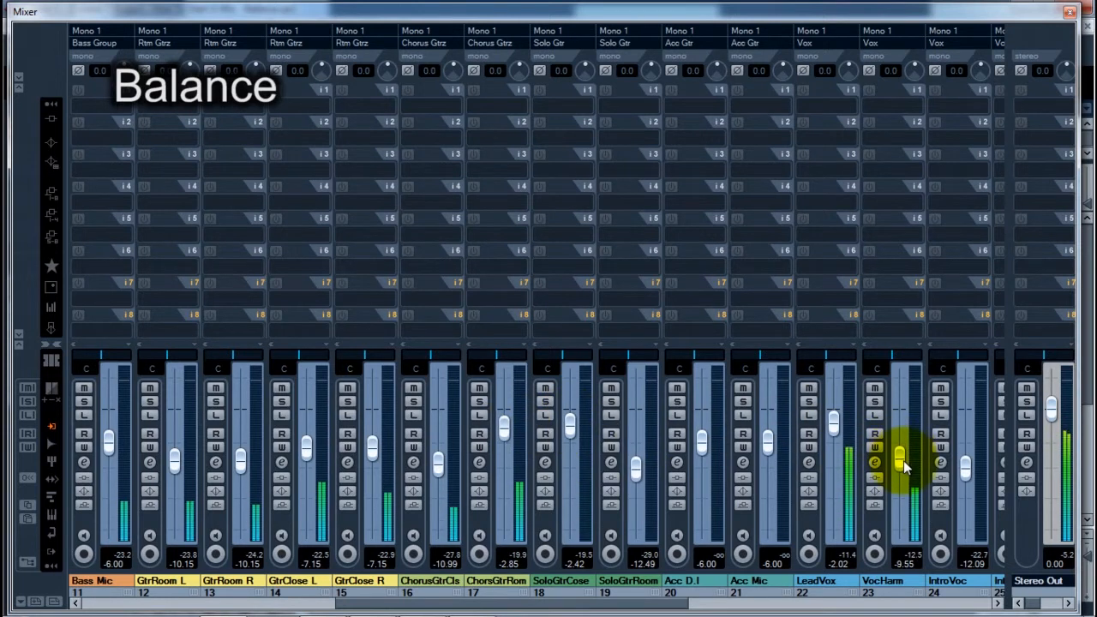
left_click_drag(440, 466, 442, 462)
left_click_drag(370, 451, 372, 445)
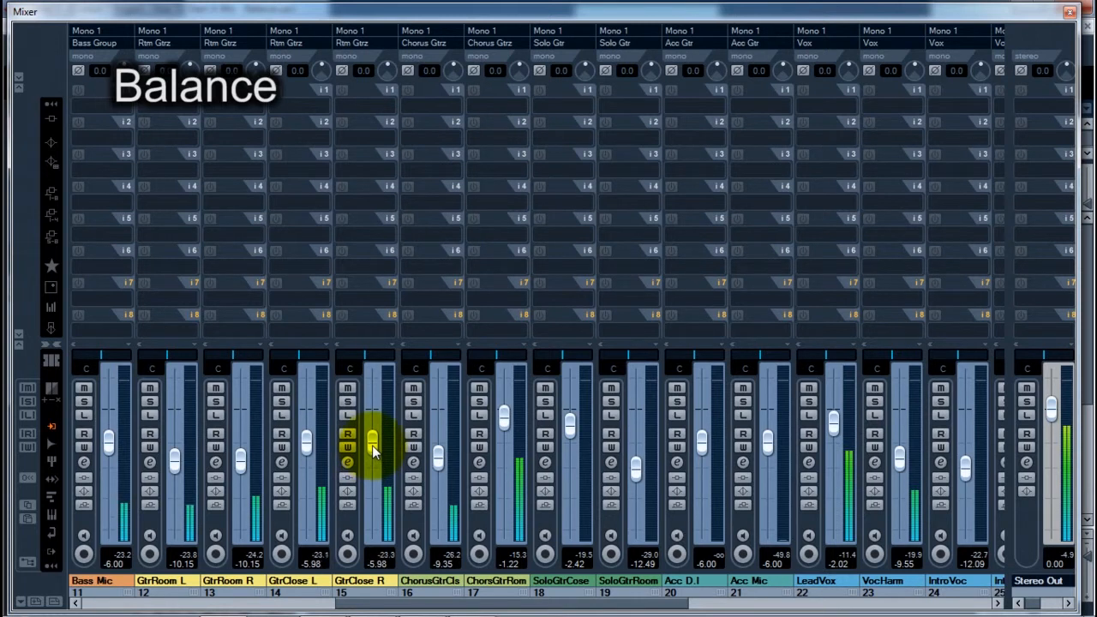
Pan GtrRoom L fully left and GtrRoom R fully right.
left_click_drag(458, 604, 194, 609)
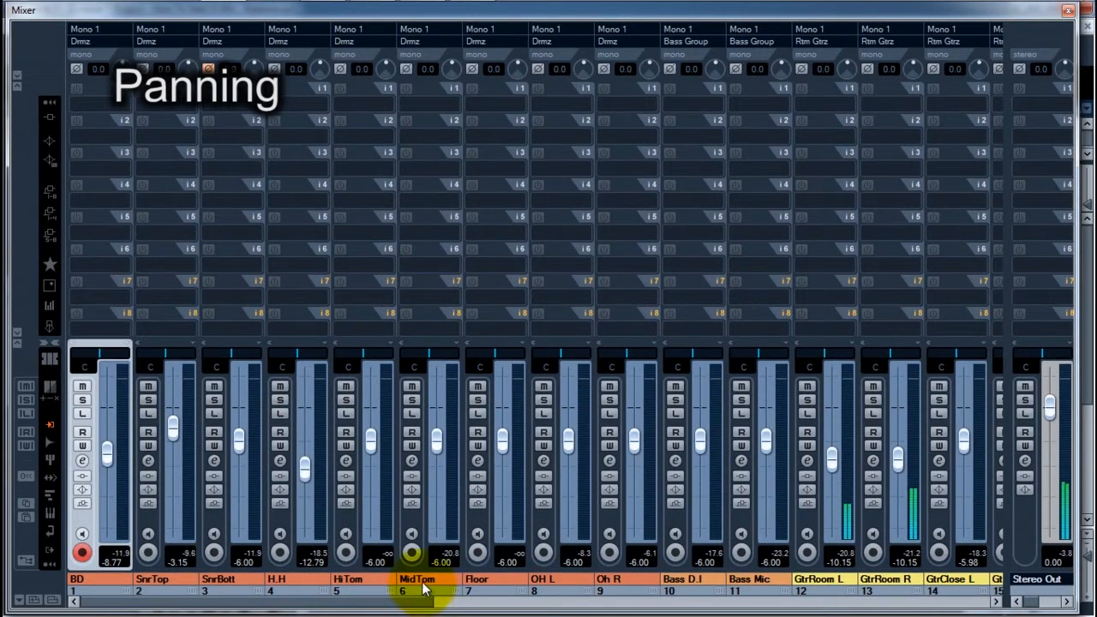
left_click_drag(825, 357, 794, 373)
left_click_drag(884, 361, 922, 352)
Pan the overheads OH R fully right and OH L fully left, and raise their faders to about -4.81 dB.
left_click_drag(429, 601, 490, 605)
left_click_drag(463, 356, 503, 358)
left_click_drag(409, 362, 395, 360)
left_click_drag(403, 439, 403, 437)
Pan IntroVocDup fully right and IntroVoc fully left.
left_click_drag(429, 602, 753, 605)
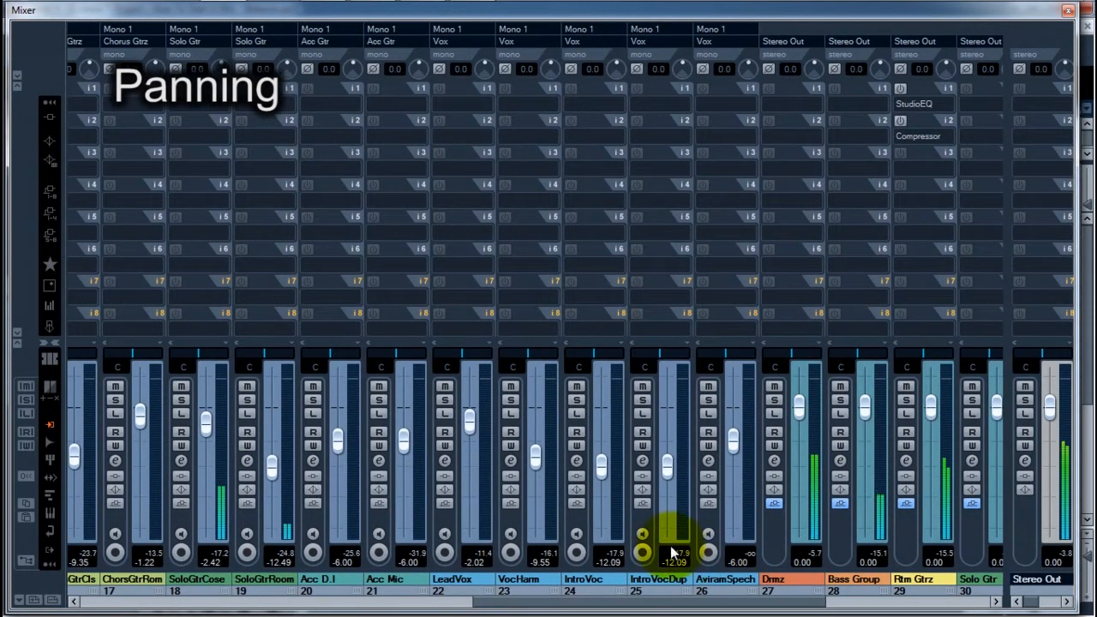
left_click_drag(658, 354, 697, 349)
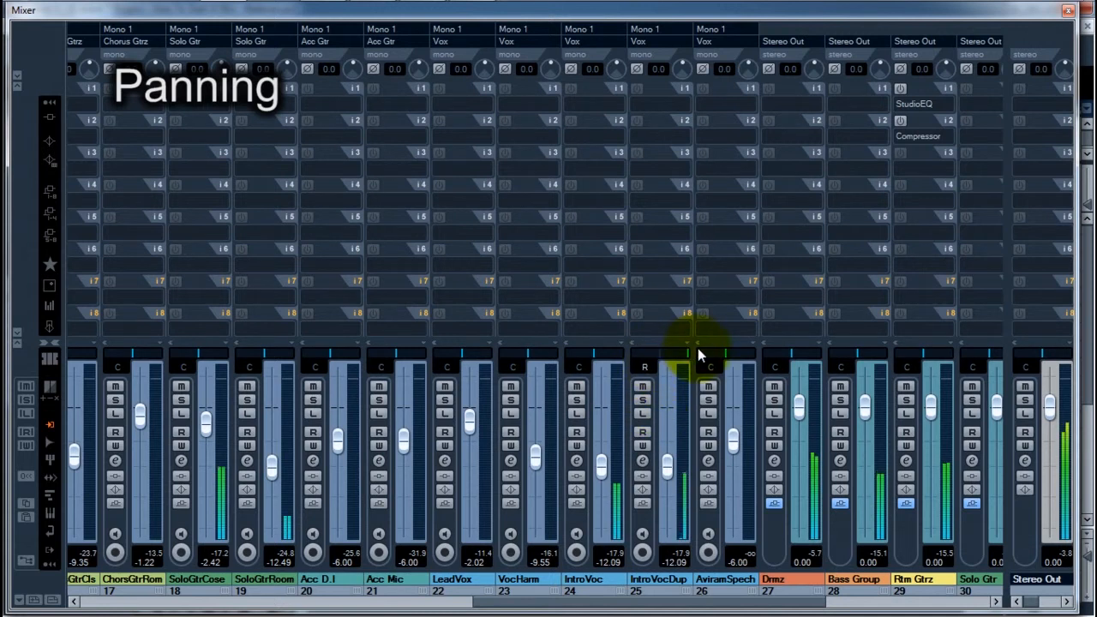
left_click_drag(595, 353, 576, 367)
Pan GtrClose R fully right and GtrClose L fully left.
left_click_drag(699, 602, 532, 609)
left_click_drag(427, 353, 462, 355)
left_click_drag(396, 364, 323, 354)
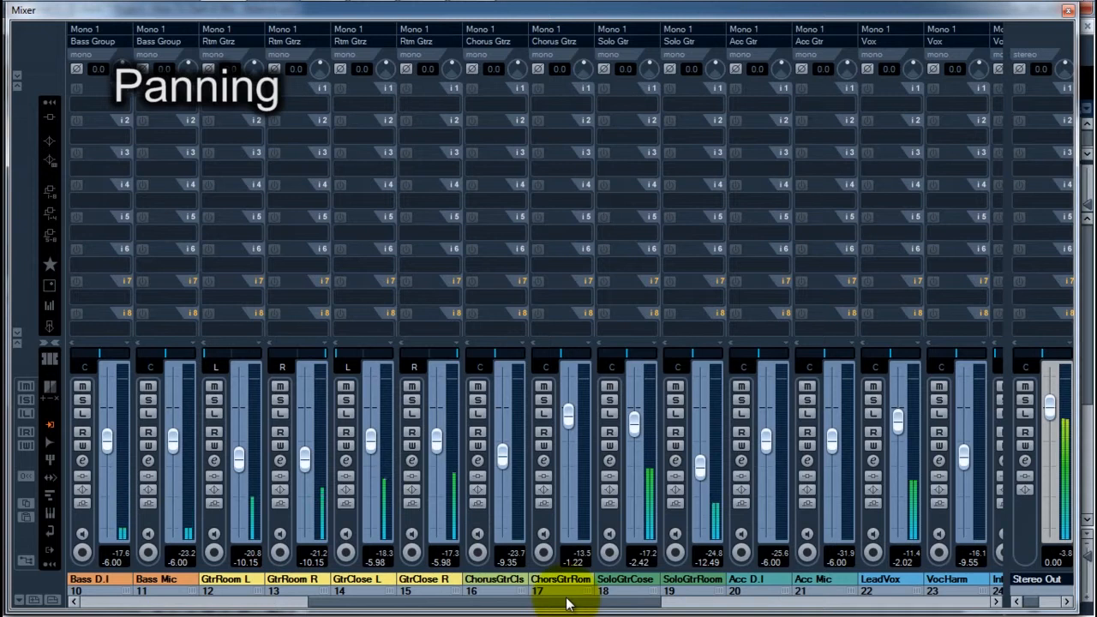
Pan the H.H channel to R25 using its Standard Panner window, and close that window.
left_click_drag(562, 604, 326, 597)
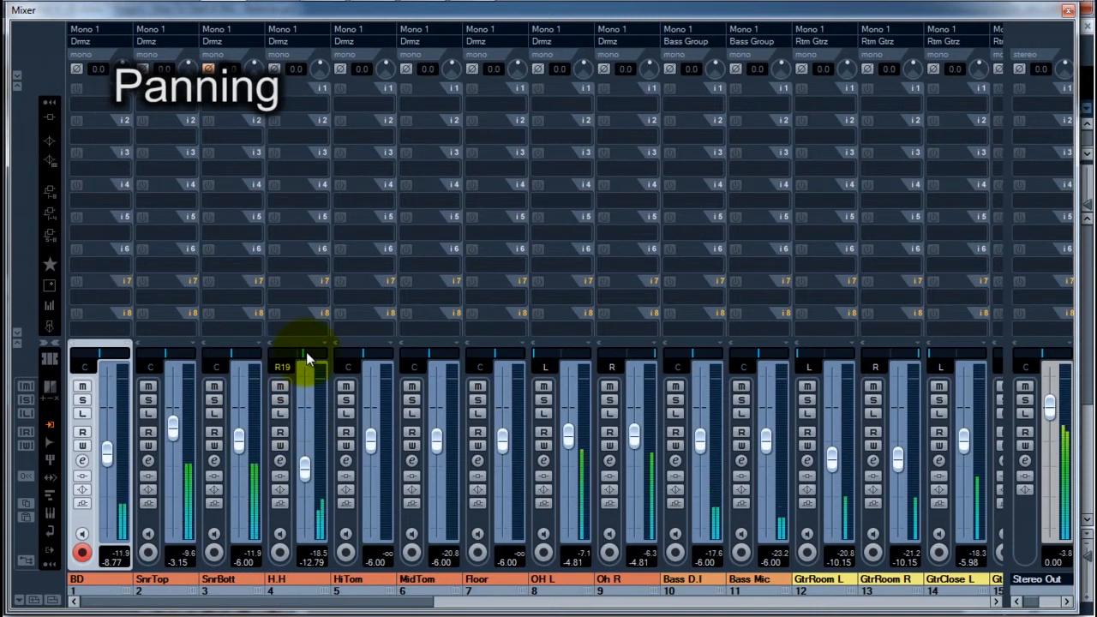
double_click(306, 352)
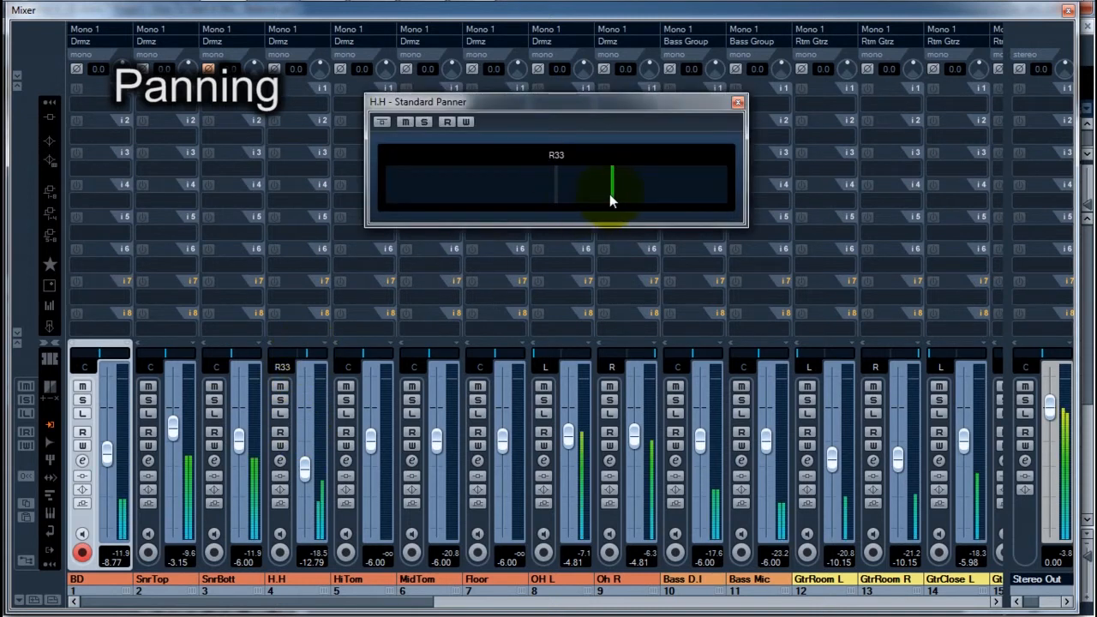
left_click_drag(611, 192, 599, 192)
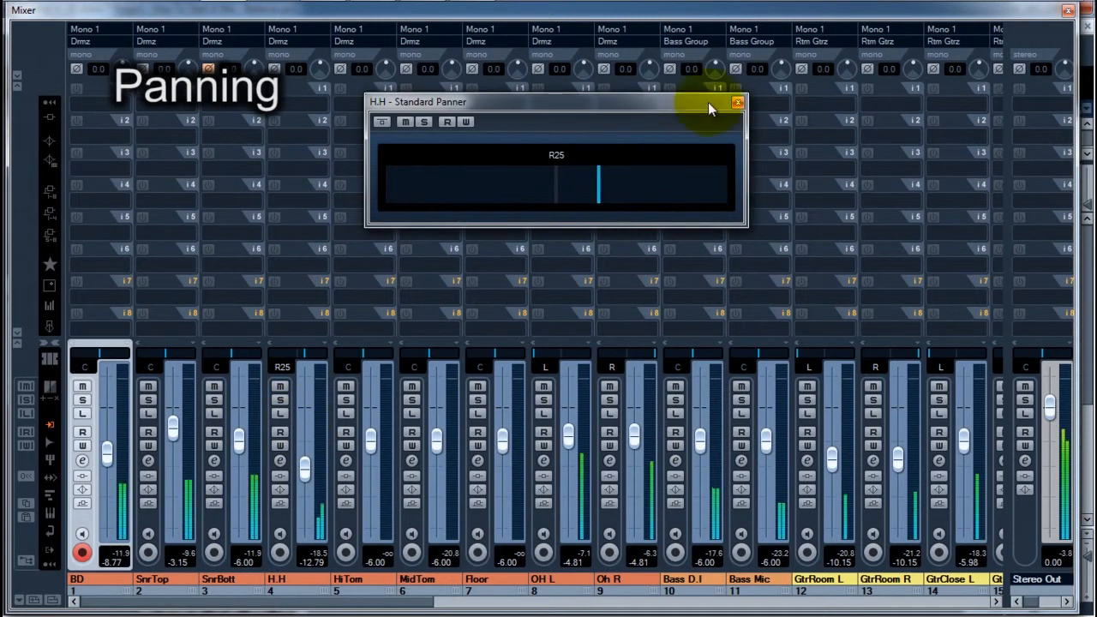
left_click(738, 102)
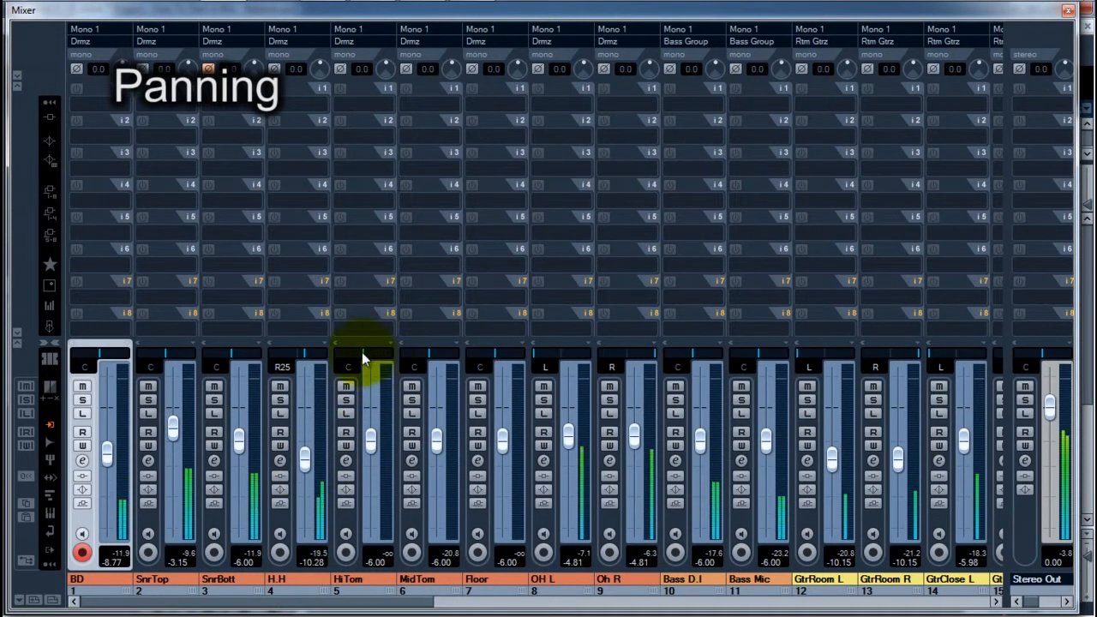
Pan the tom channels: HiTom to R22, MidTom to L30 and Floor fully left.
left_click_drag(363, 353, 369, 353)
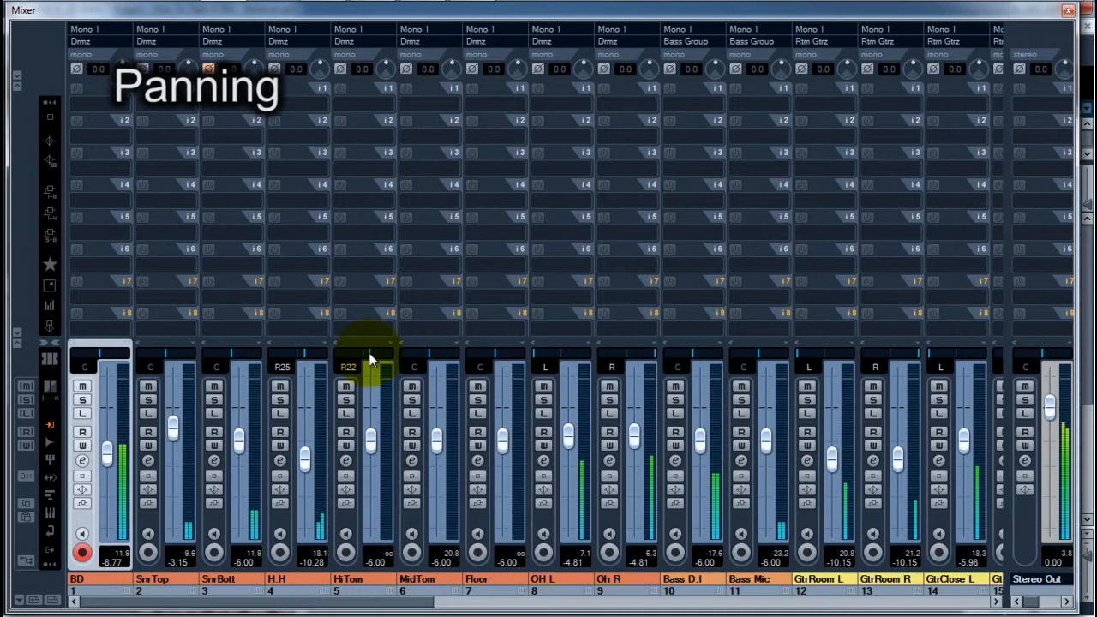
left_click(421, 353)
left_click(469, 353)
left_click_drag(469, 354, 464, 354)
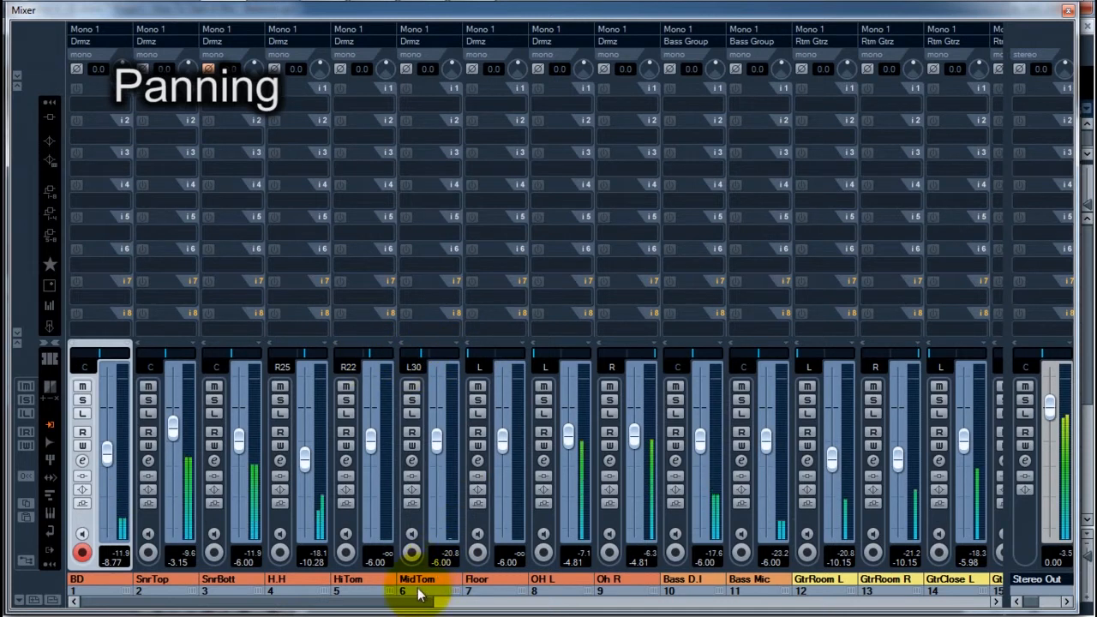
Pan the ChorusGtrCls channel to L30 and the ChorsGtrRom channel to R25.
left_click_drag(415, 602, 644, 598)
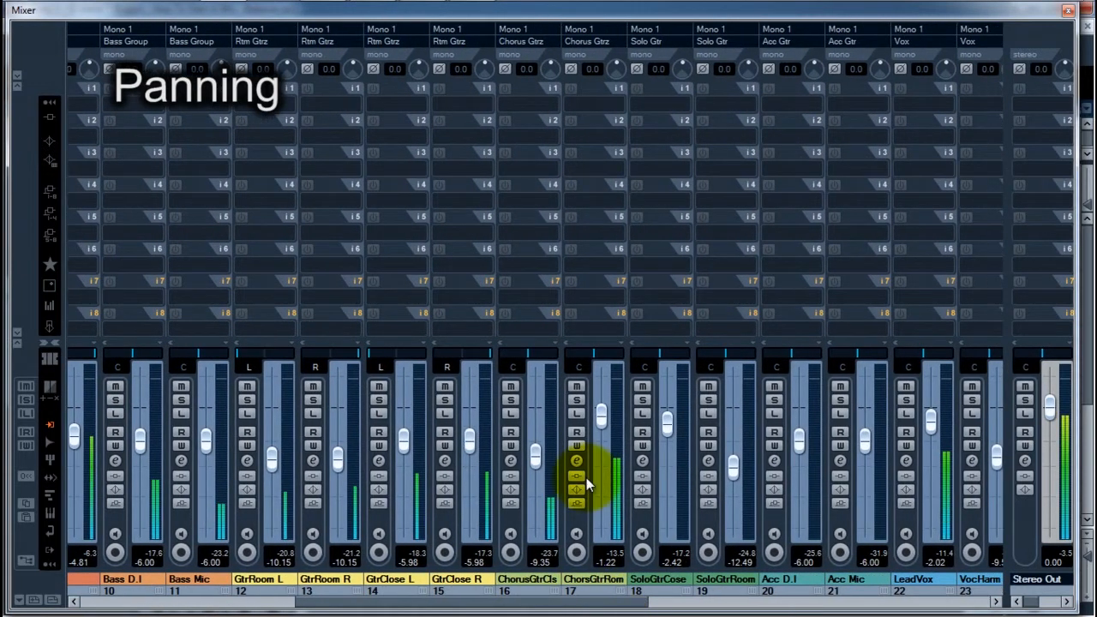
left_click_drag(520, 352, 513, 352)
left_click_drag(598, 357, 601, 353)
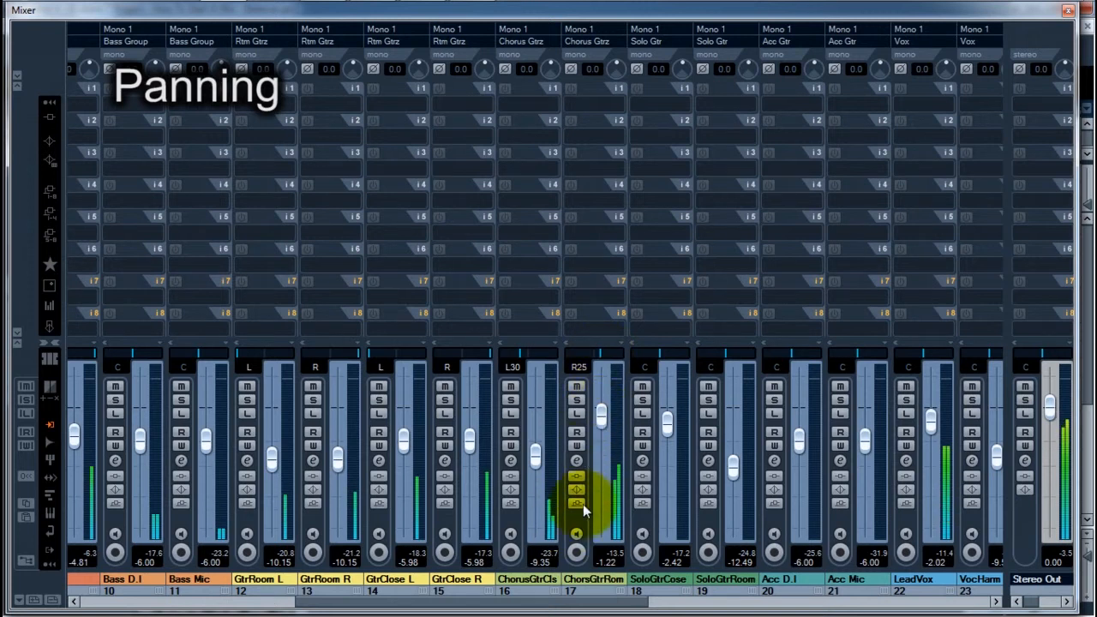
Raise the LeadVox fader to -1.77 dB and the BD fader to -7.07 dB.
left_click_drag(583, 610, 676, 609)
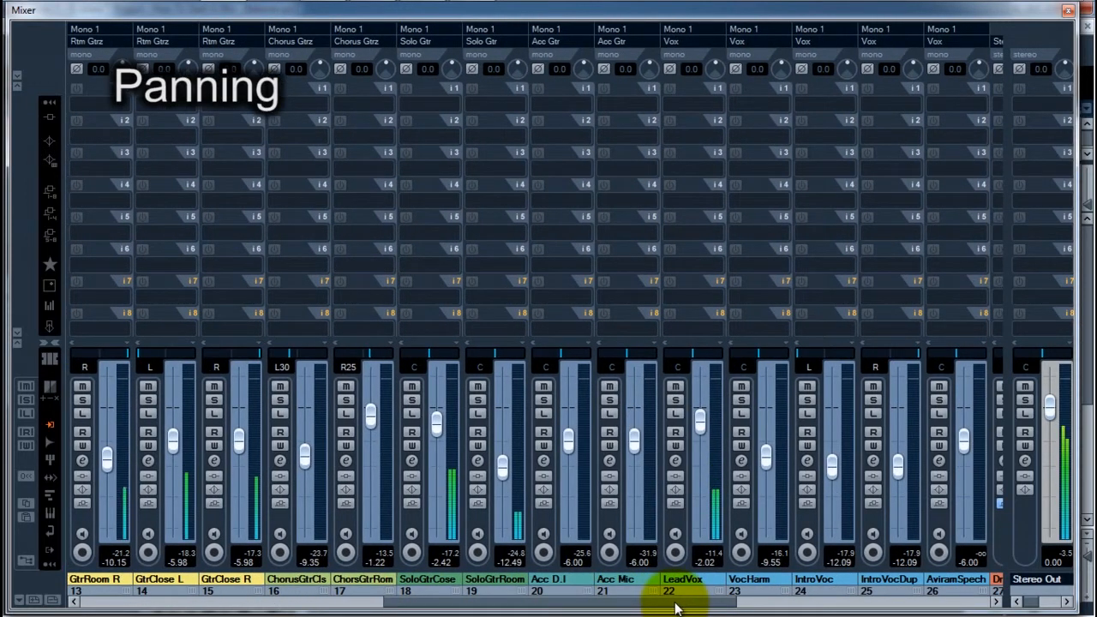
left_click_drag(703, 421, 703, 419)
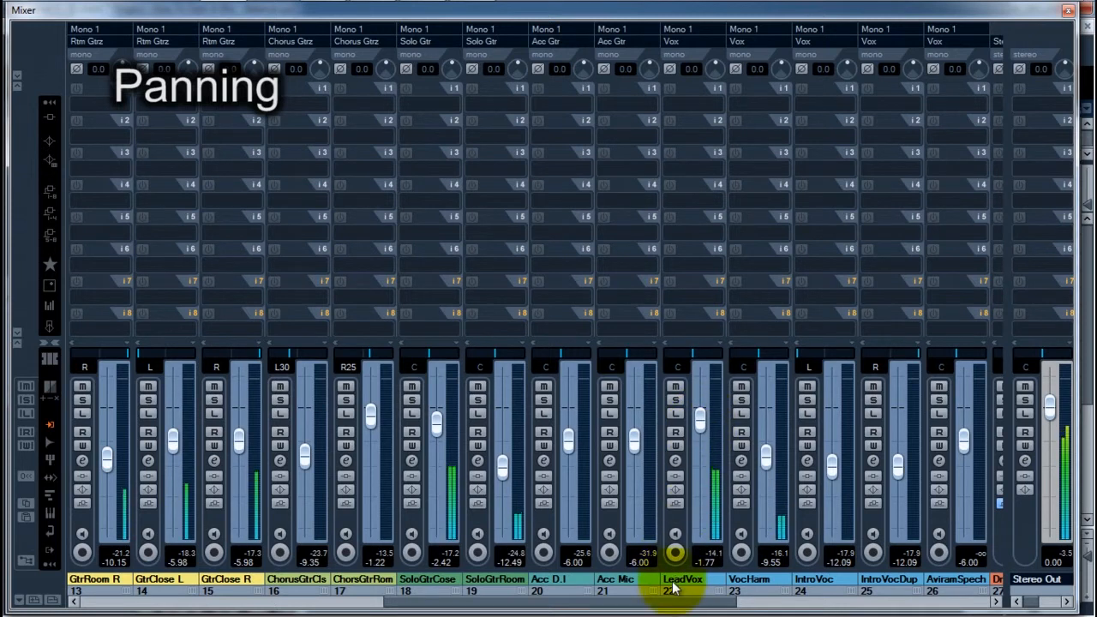
left_click_drag(677, 609, 355, 595)
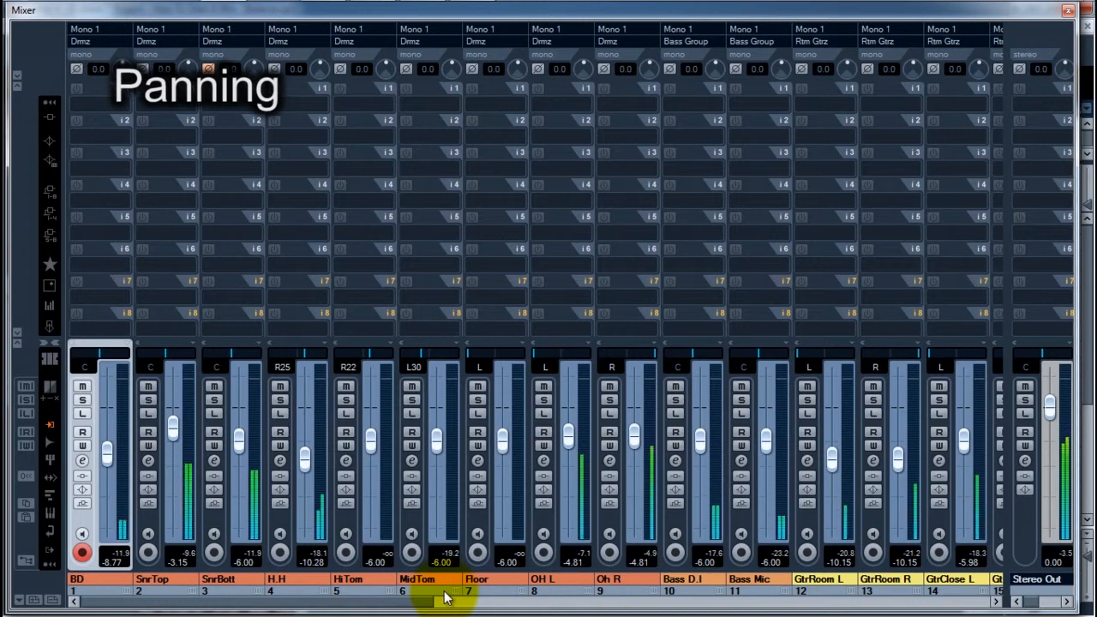
scroll(109, 461, "up", 6)
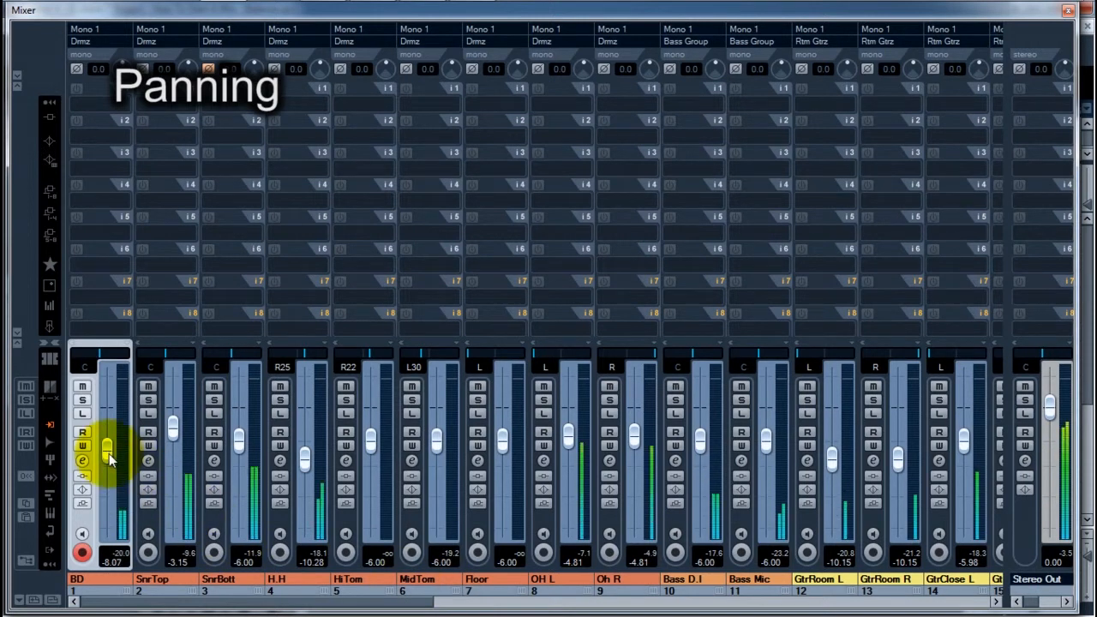
scroll(109, 459, "up", 4)
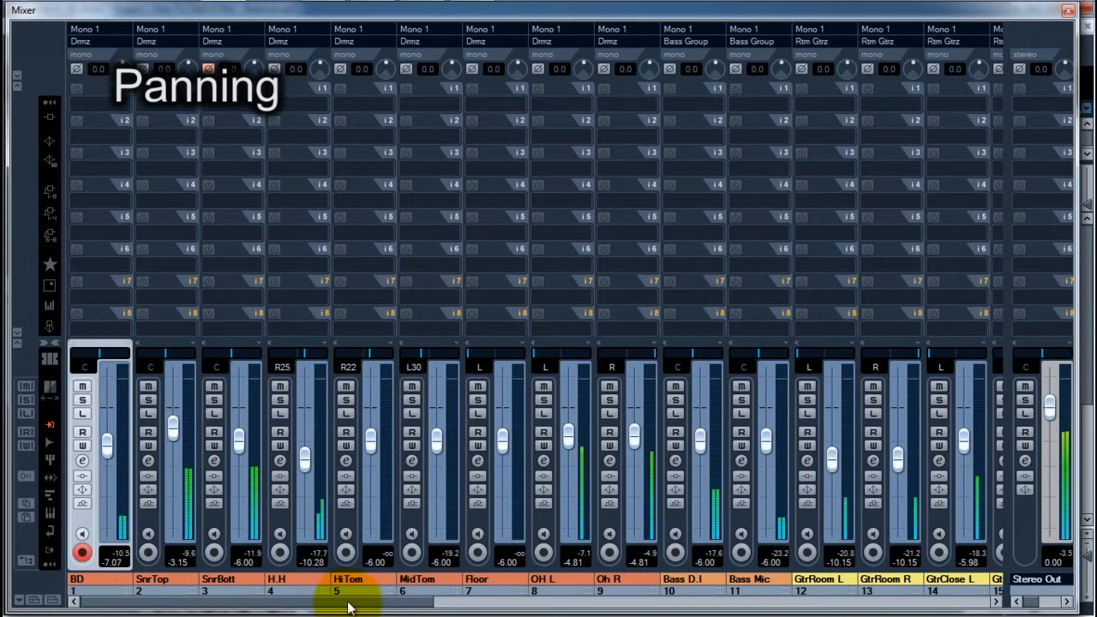
Select and solo the Rtm Gtrz group channel.
left_click_drag(350, 604, 533, 607)
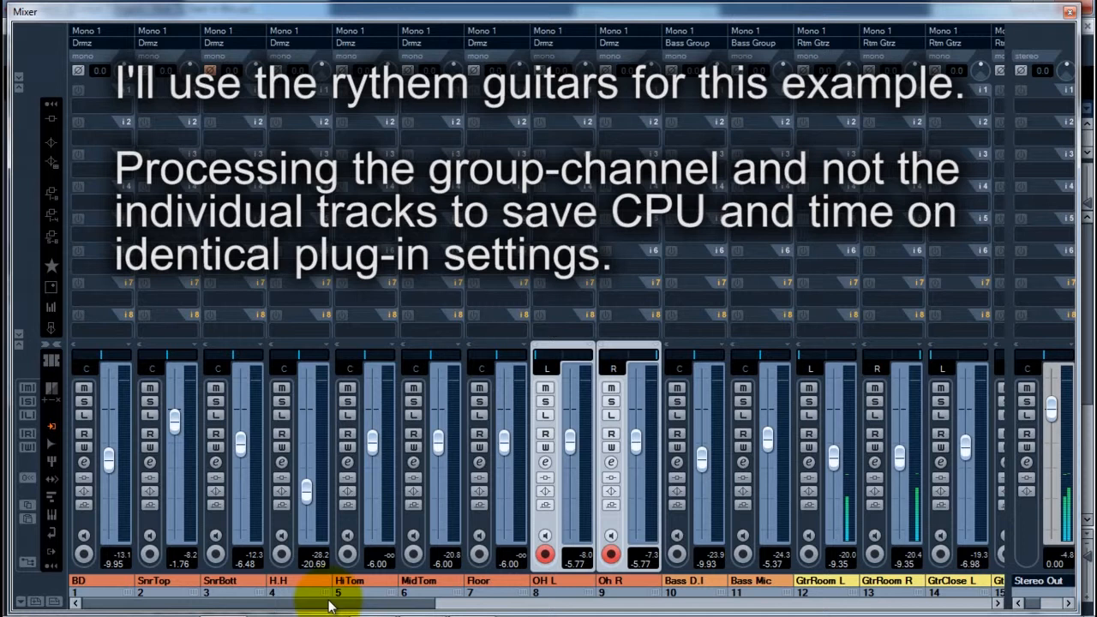
left_click_drag(328, 606, 529, 603)
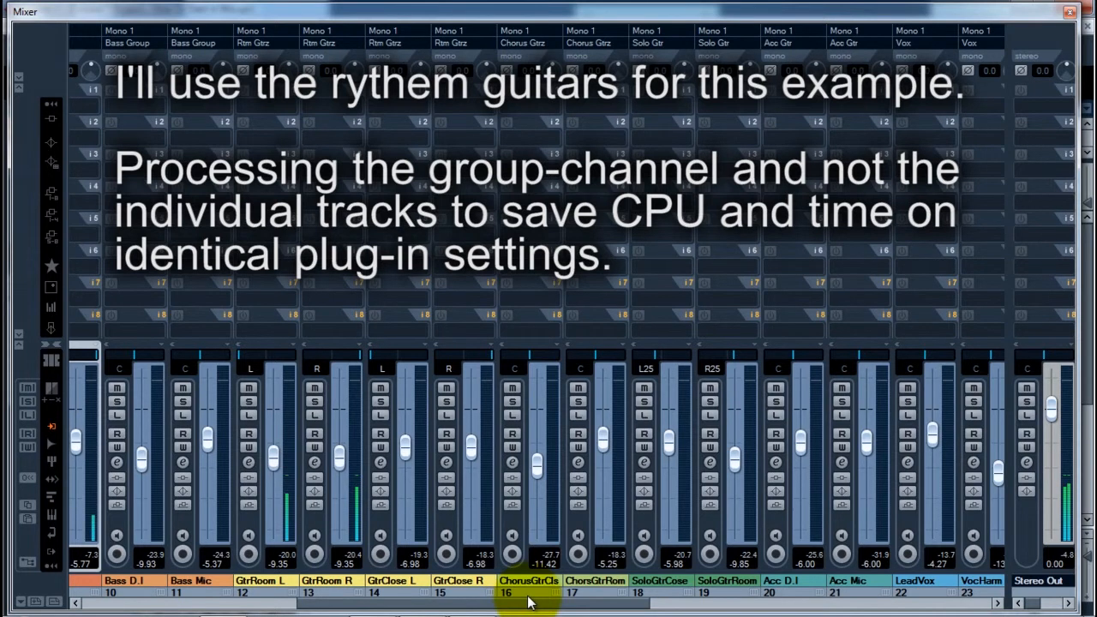
left_click_drag(529, 603, 836, 611)
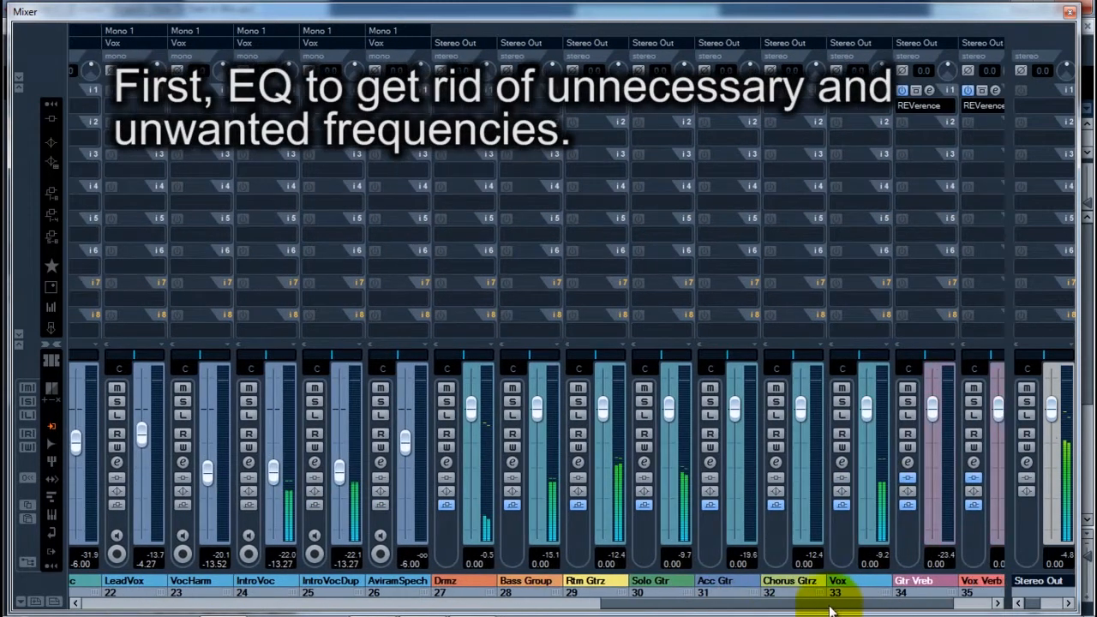
left_click(576, 542)
left_click(579, 402)
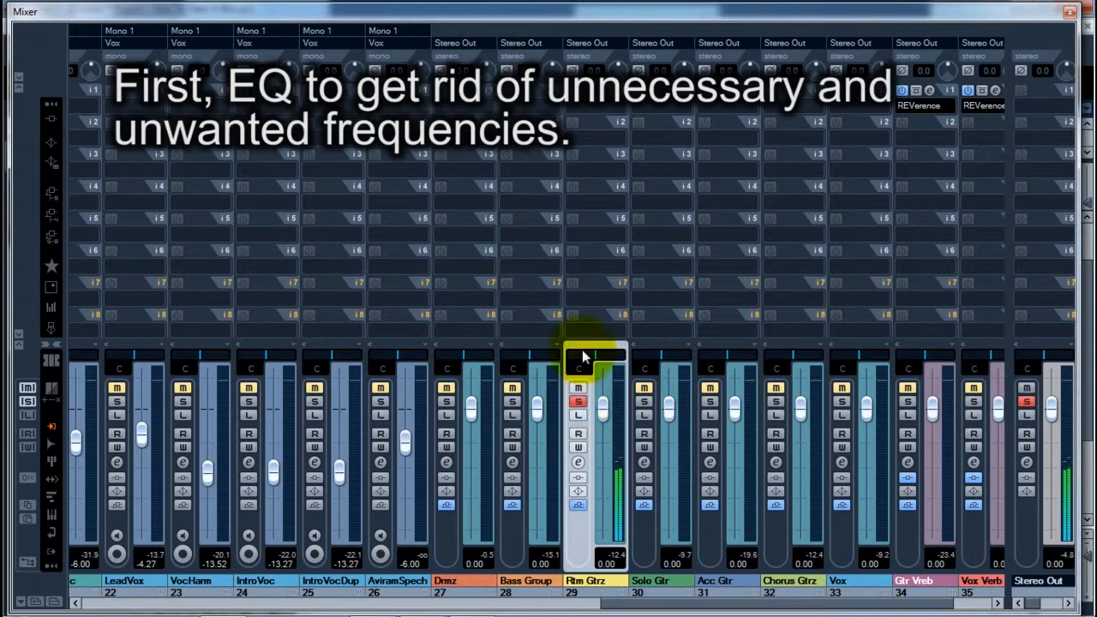
Load StudioEQ into the first insert slot of the Rtm Gtrz group channel.
left_click(598, 101)
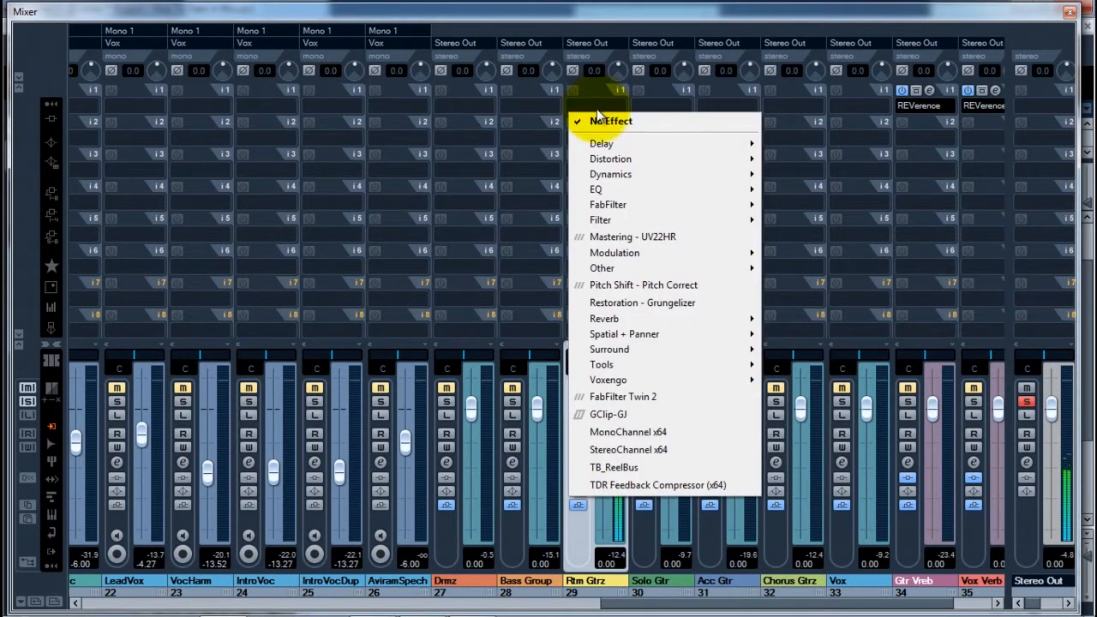
mouse_move(737, 190)
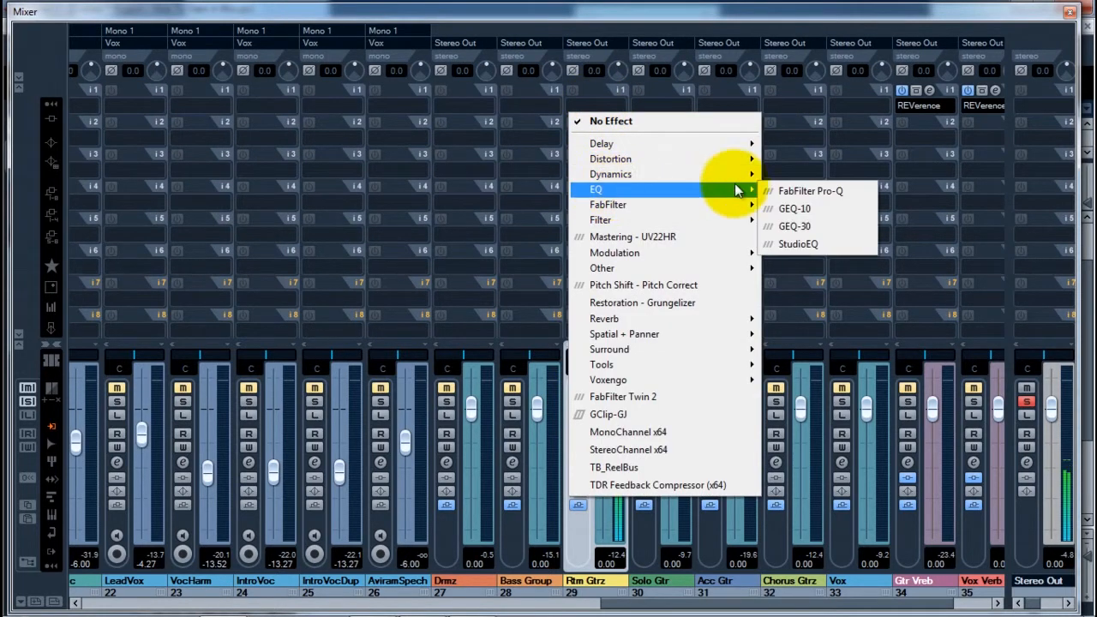
left_click(819, 243)
left_click_drag(609, 136, 592, 134)
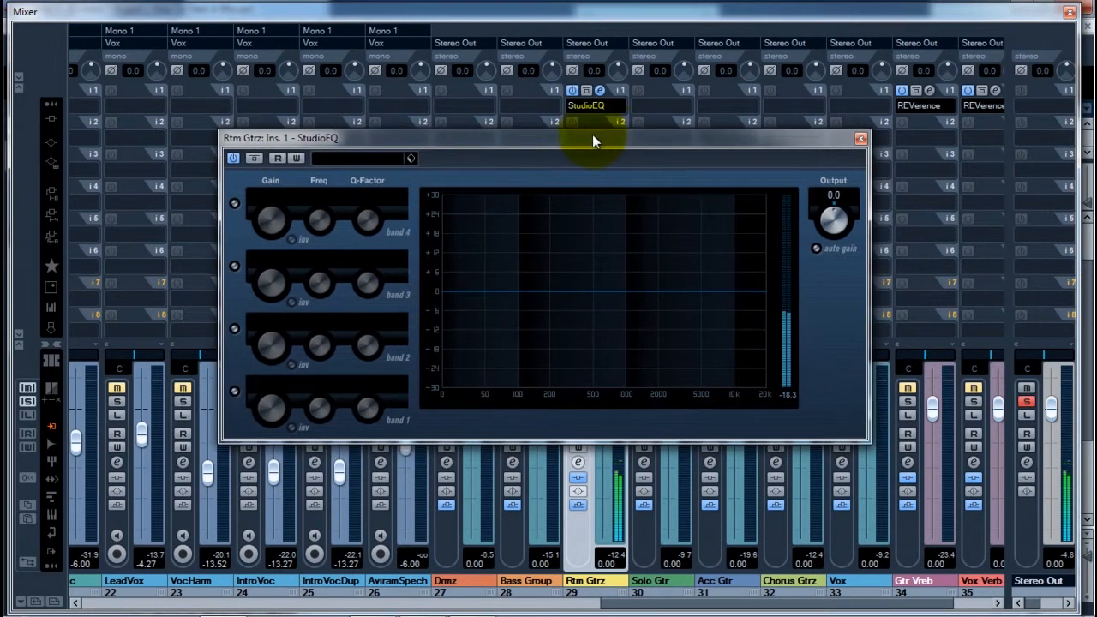
Enable band 1 of the StudioEQ as a low-cut filter at 100 Hz.
left_click(234, 392)
scroll(317, 414, "up", 10)
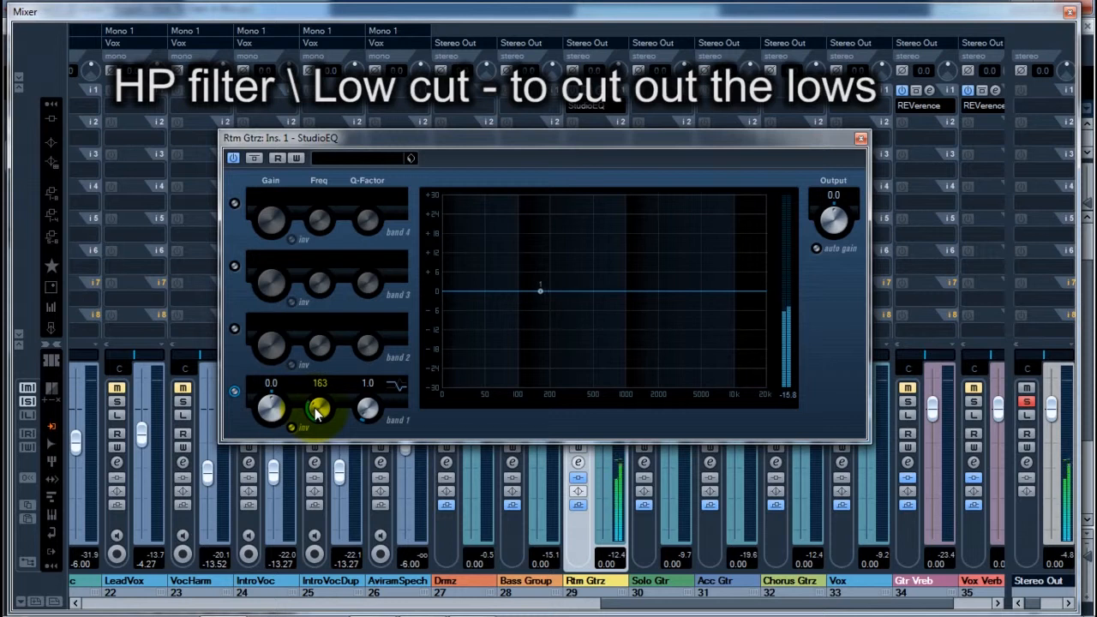
scroll(317, 414, "down", 6)
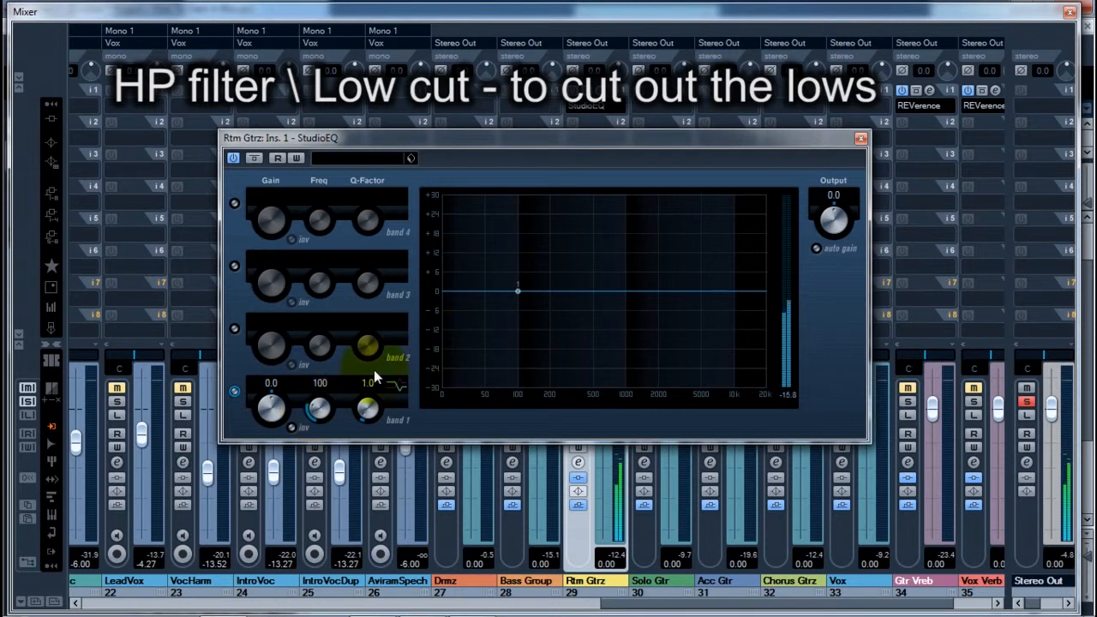
left_click(396, 387)
left_click(415, 456)
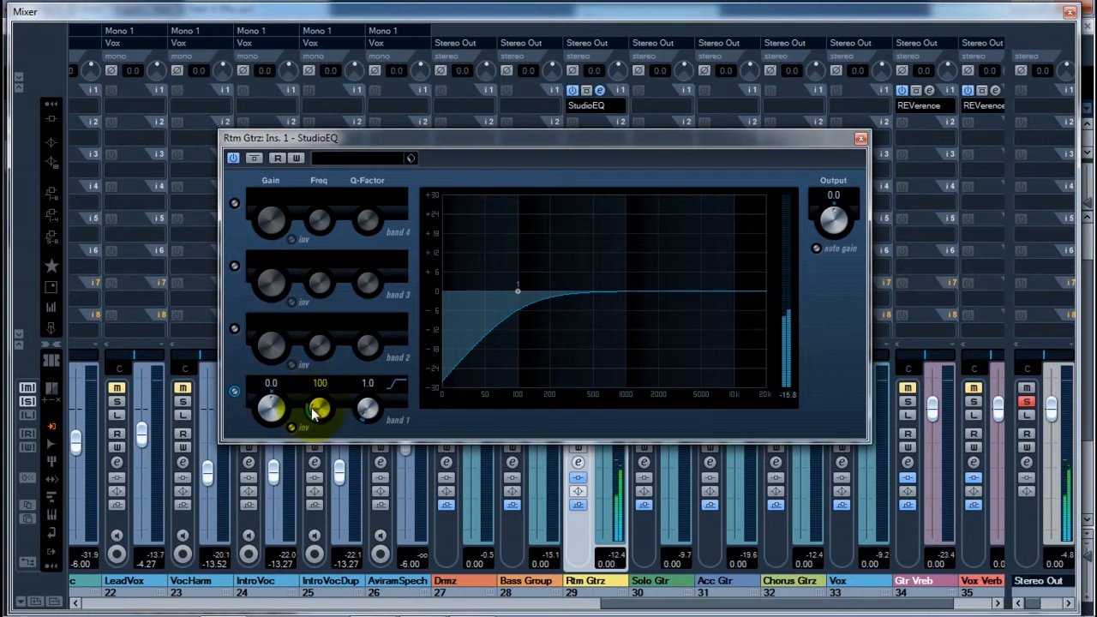
Compare the sound with and without the low cut, and set band 1's frequency to 144 Hz.
left_click(234, 392)
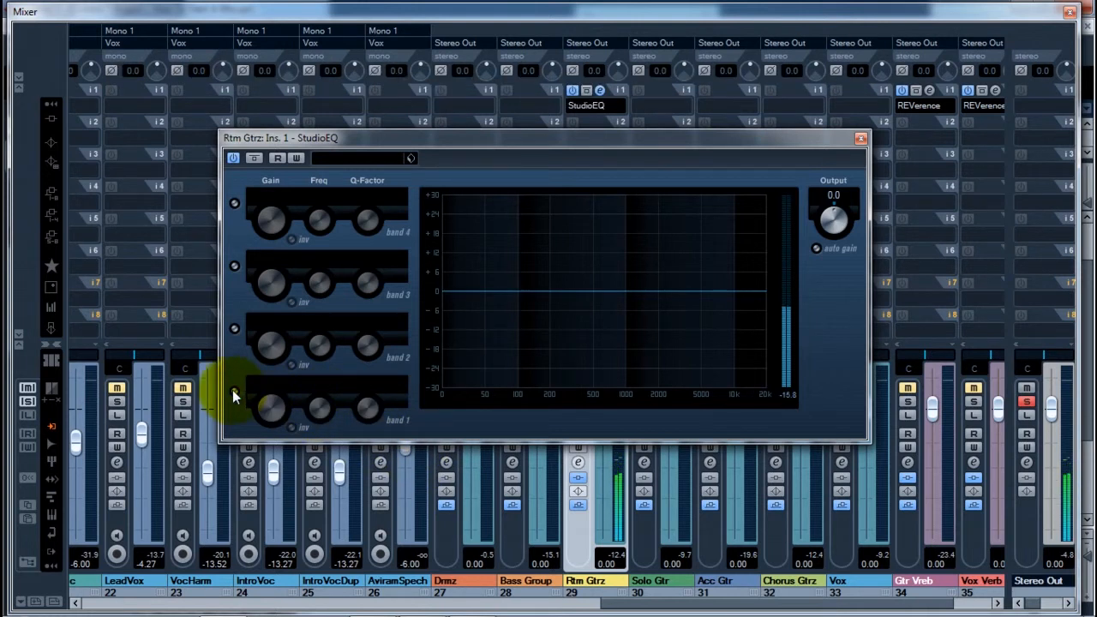
left_click(233, 390)
left_click_drag(314, 413, 319, 411)
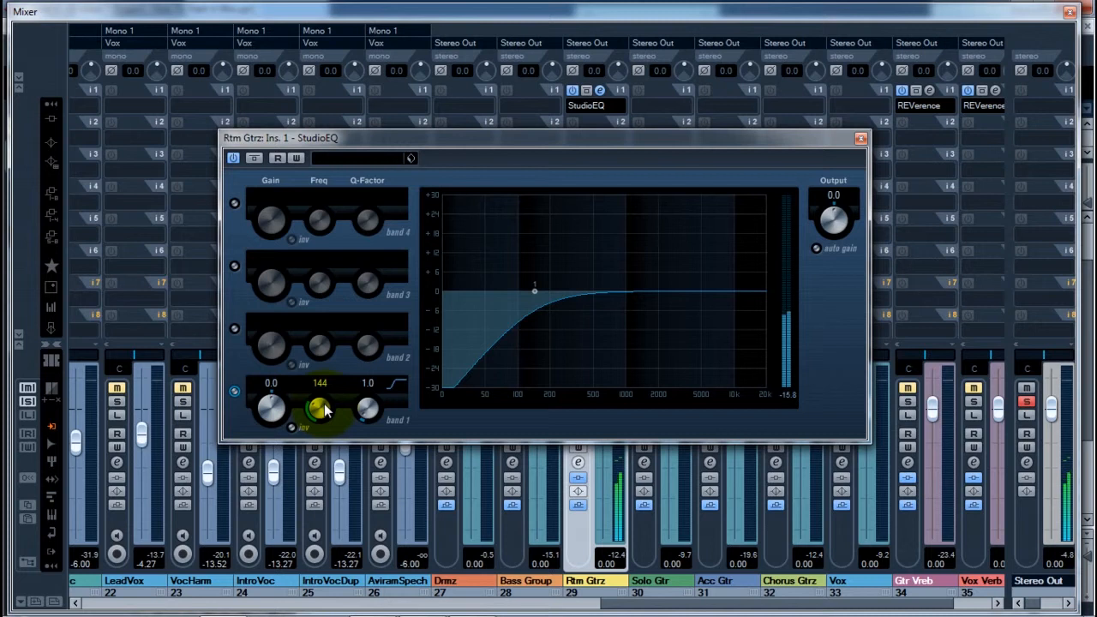
left_click(254, 158)
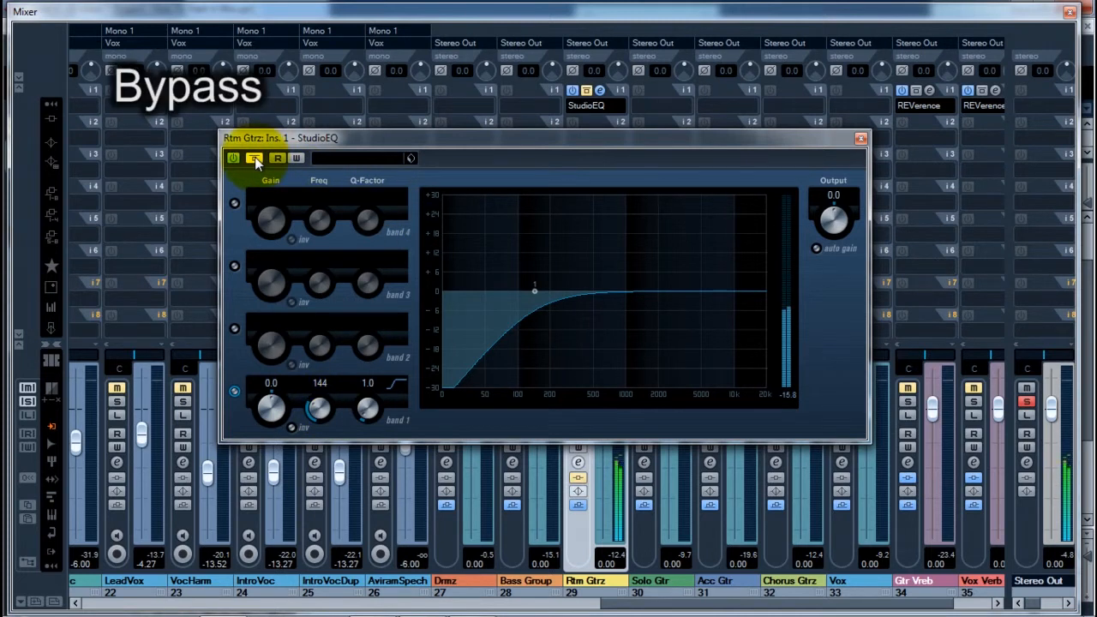
left_click(254, 158)
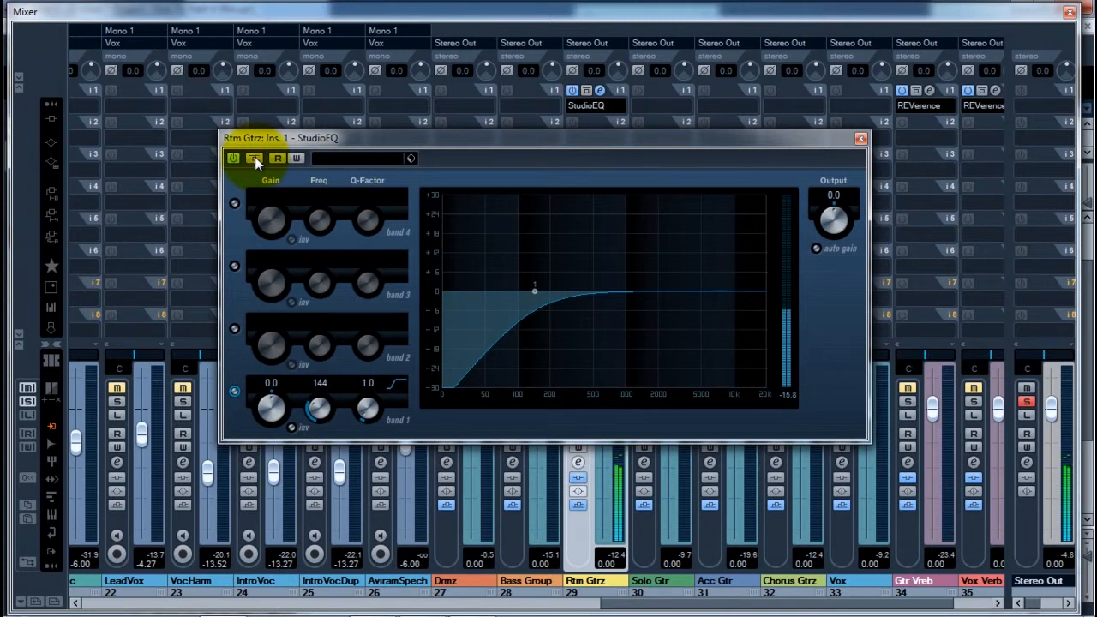
Enable EQ band 3 and sweep the high mids with a 9.4 dB boost and Q-factor 2.5, ending at 2546 Hz.
left_click(234, 266)
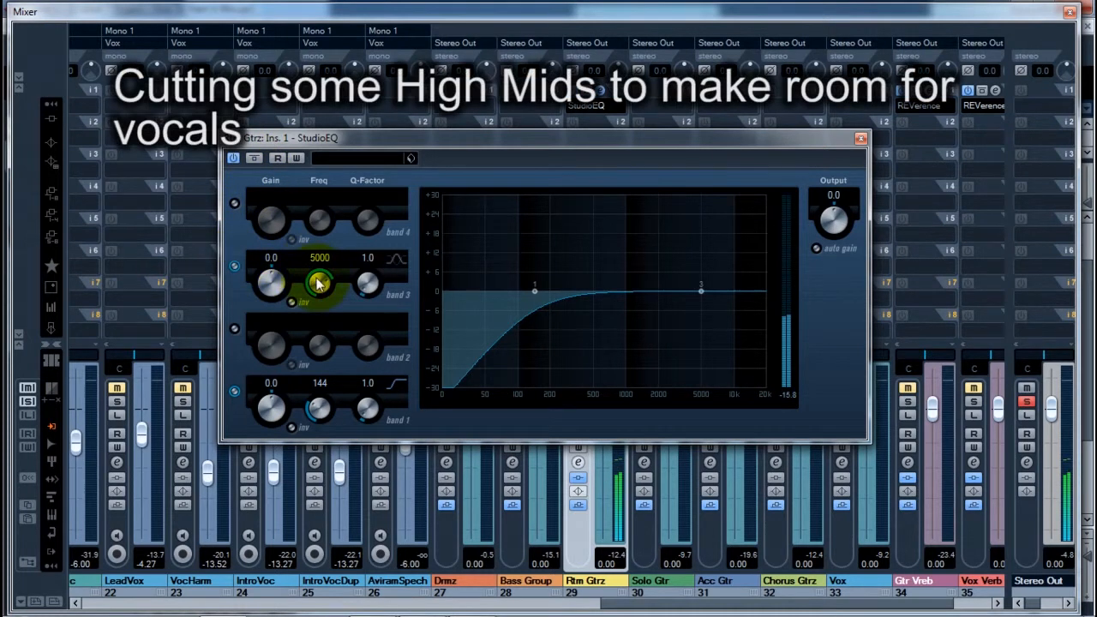
left_click_drag(318, 283, 318, 284)
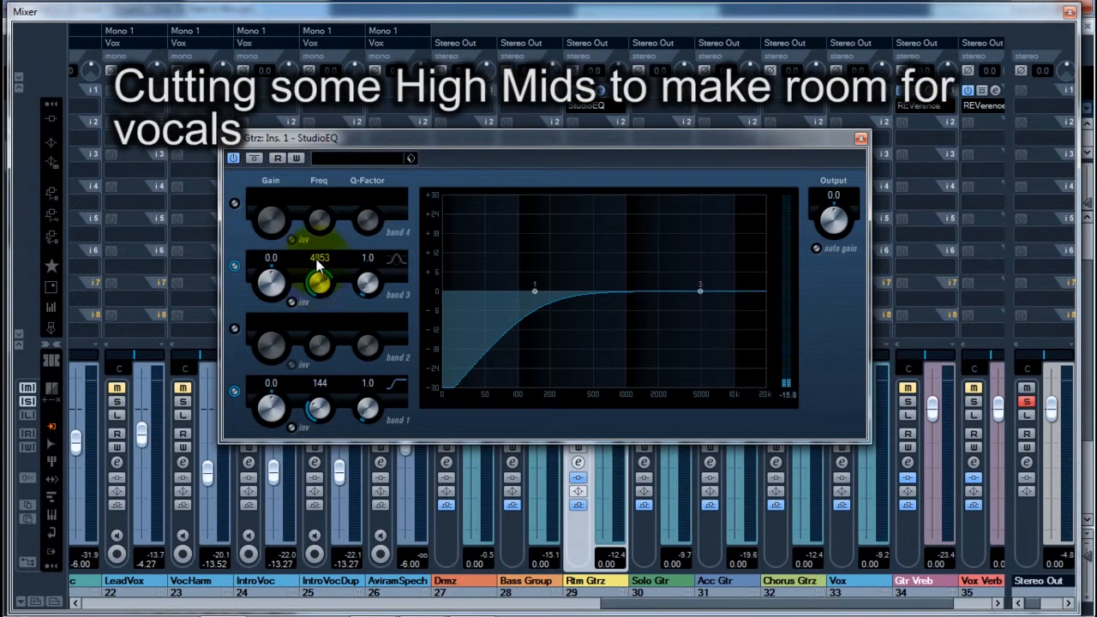
left_click_drag(367, 278, 368, 269)
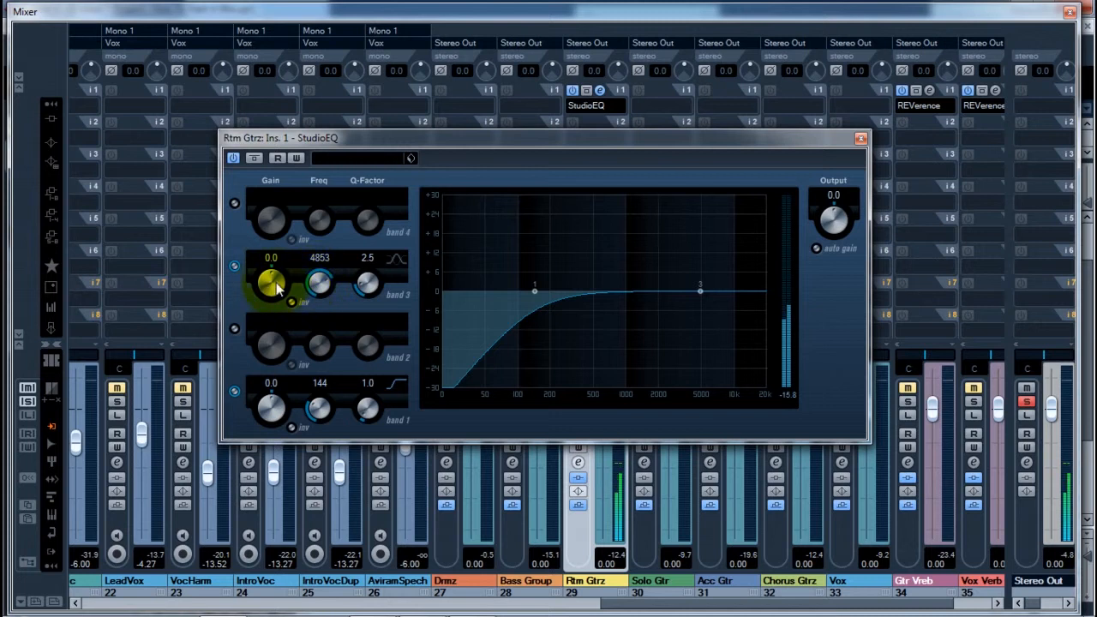
mouse_move(312, 287)
left_mouse_down()
mouse_move(318, 298)
mouse_move(265, 283)
mouse_move(267, 270)
mouse_move(313, 280)
left_mouse_up()
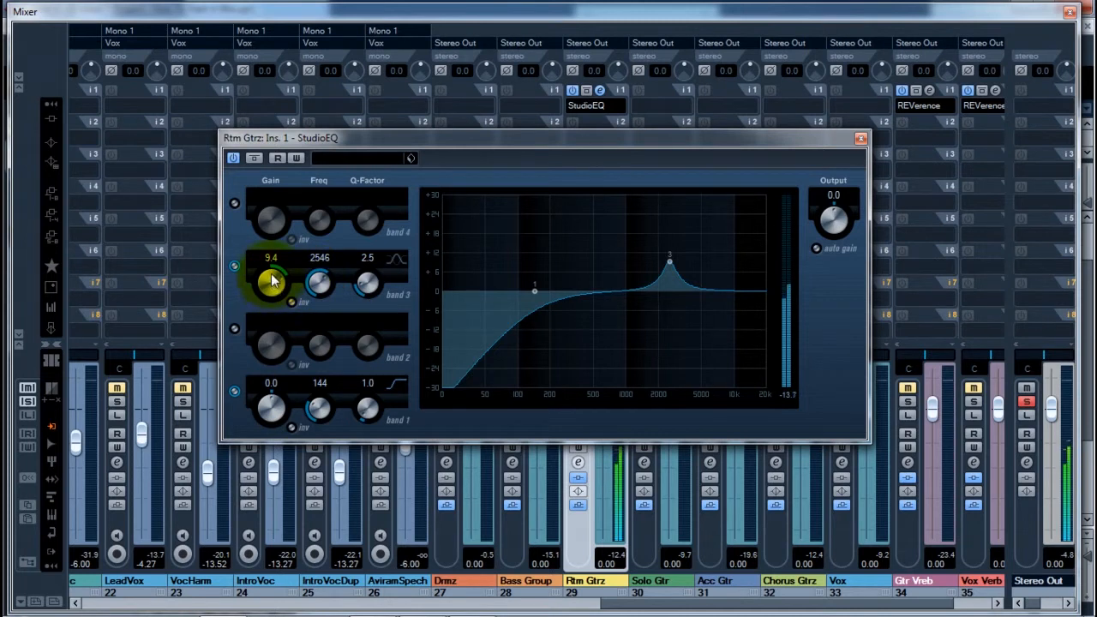
Turn band 3 into a -3.1 dB cut with Q-factor 1.2, and compare the sound with the band off and on.
left_click(291, 301)
left_click_drag(363, 292, 361, 310)
left_click_drag(276, 290, 273, 277)
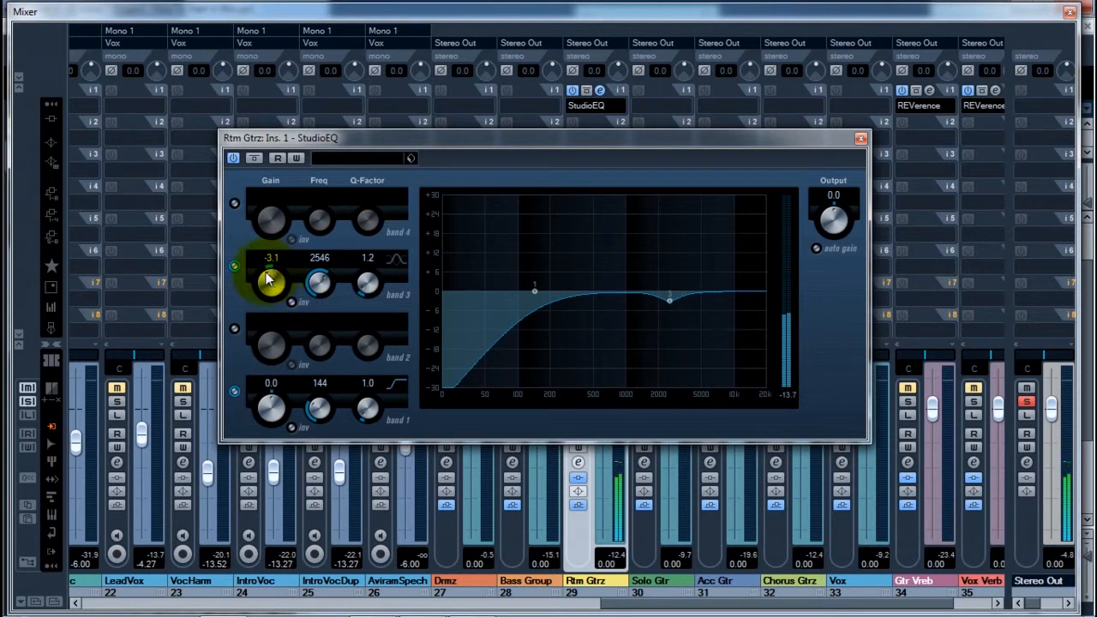
left_click(234, 266)
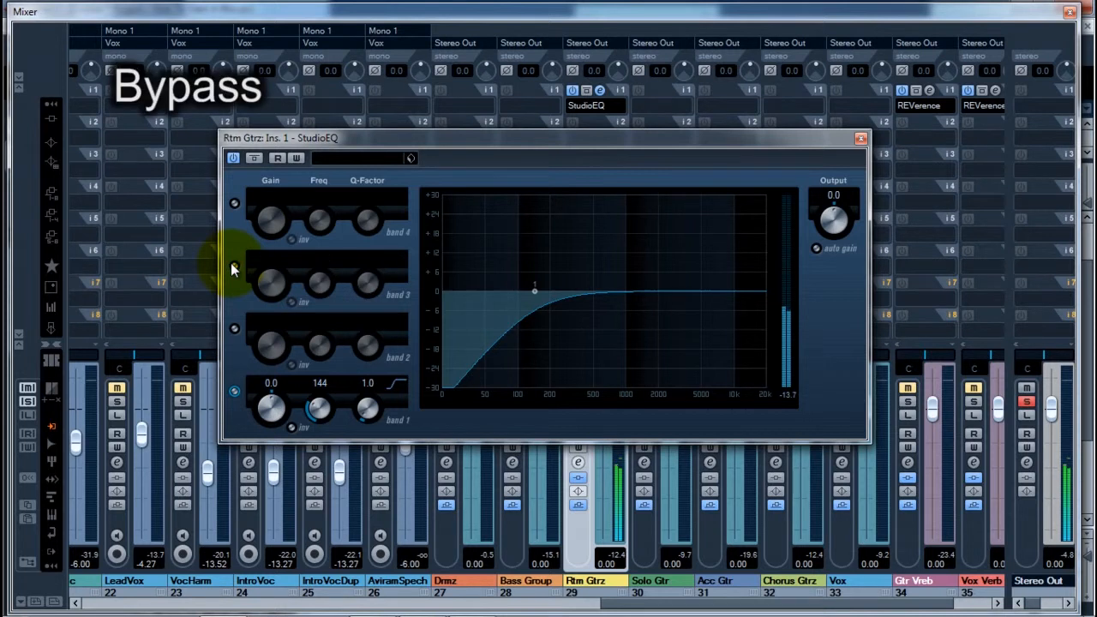
left_click(234, 267)
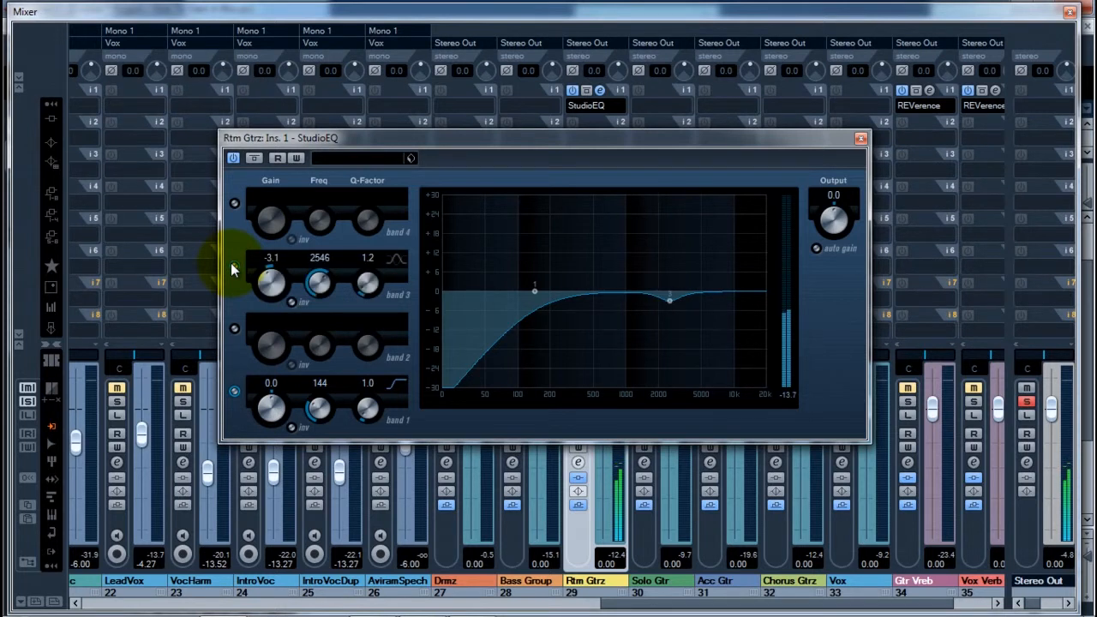
Soften band 3's cut to -2.4 dB with Q-factor 0.9, and take the Rtm Gtrz channel out of solo.
left_click_drag(268, 289, 269, 282)
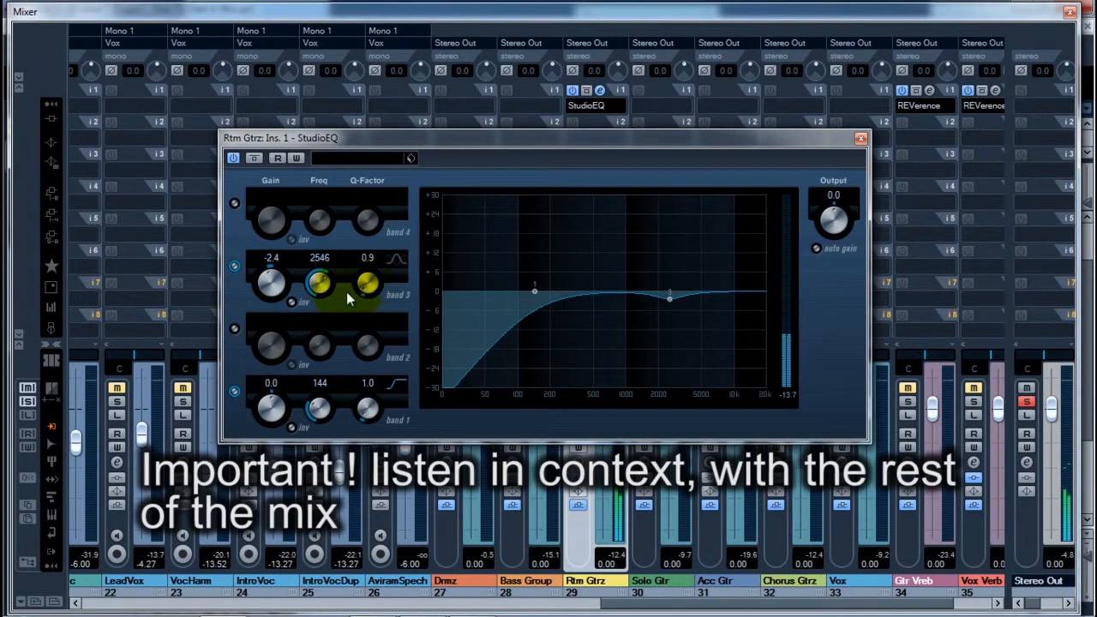
left_click_drag(270, 286, 270, 291)
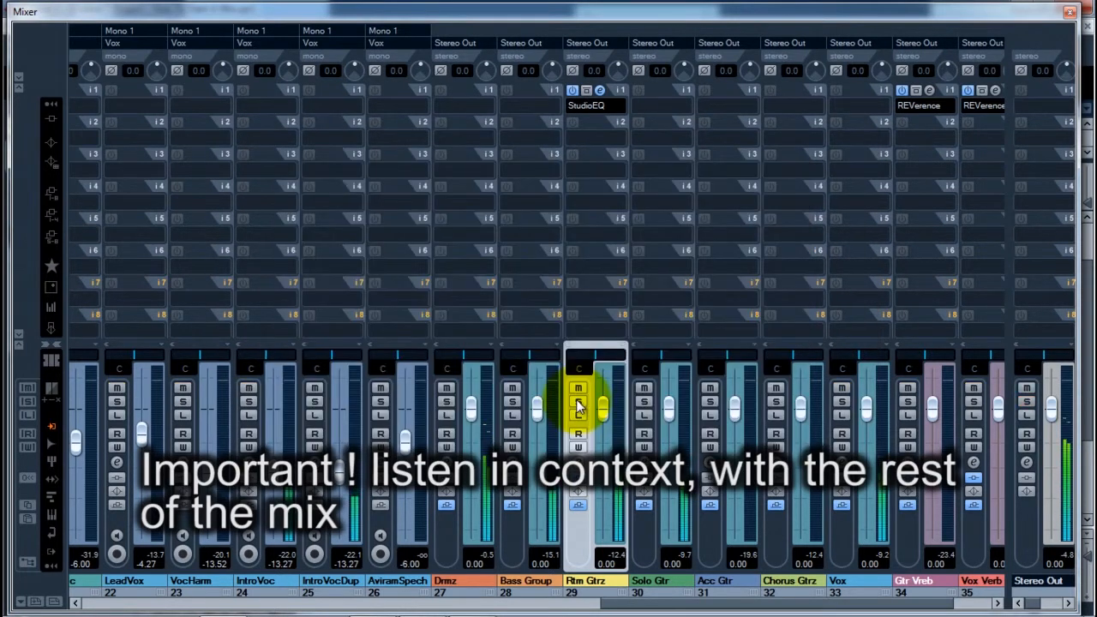
Readjust the Rtm Gtrz StudioEQ in the full mix, setting band 3's gain to -2.9 dB and band 1's frequency to 136 Hz.
left_click(599, 90)
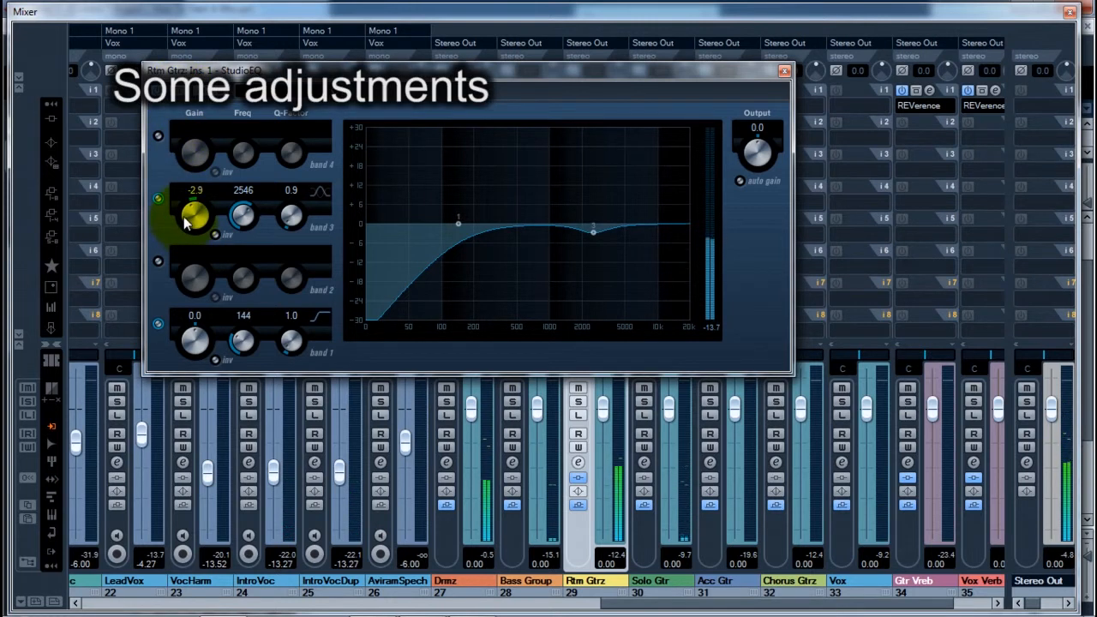
left_click_drag(236, 339, 240, 342)
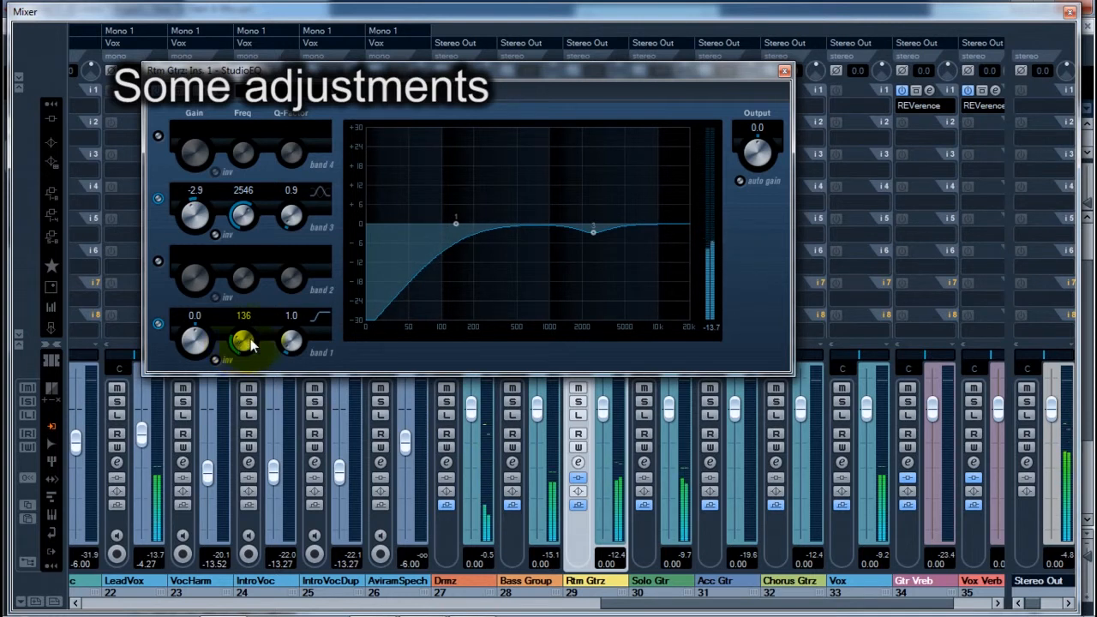
left_click(784, 72)
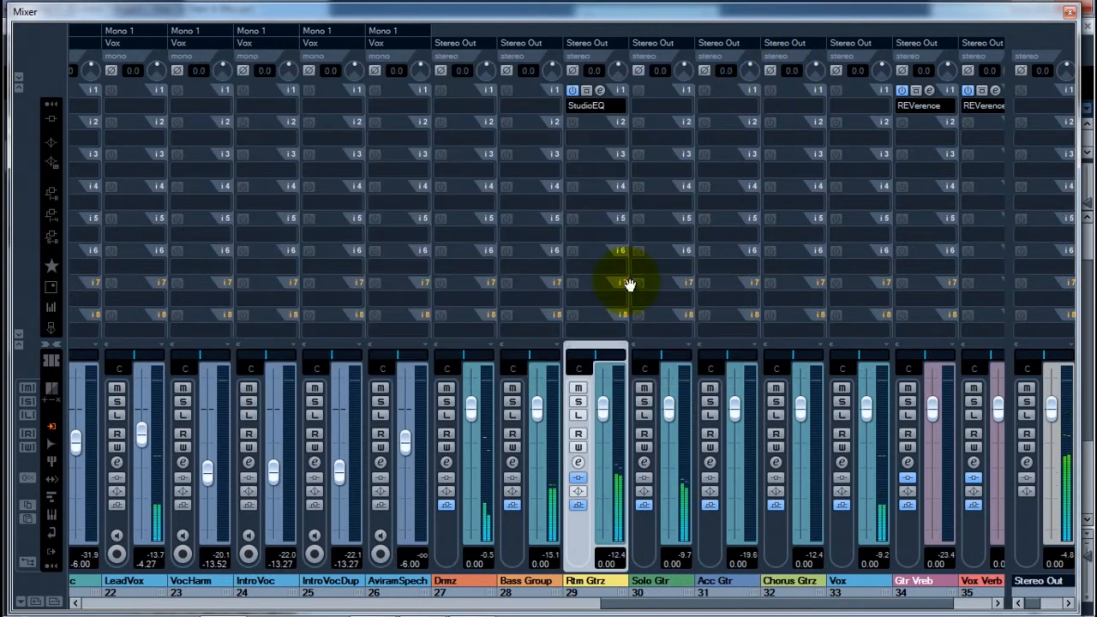
Insert the Compressor from the Dynamics effects in the Rtm Gtrz channel's second insert slot and move its window clear of that channel.
left_click(600, 143)
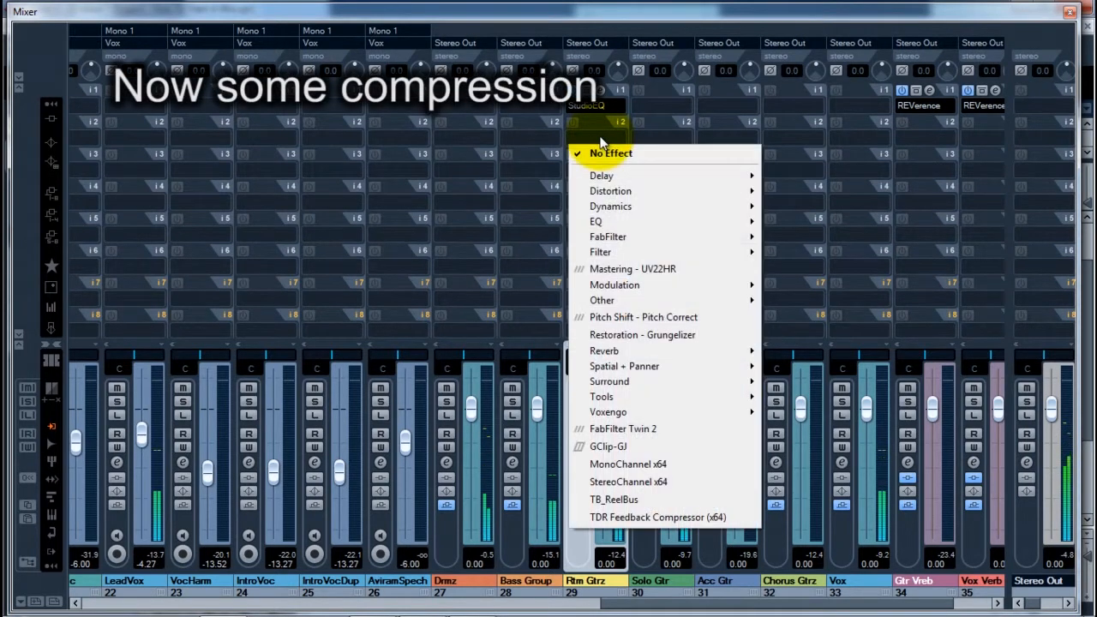
mouse_move(609, 209)
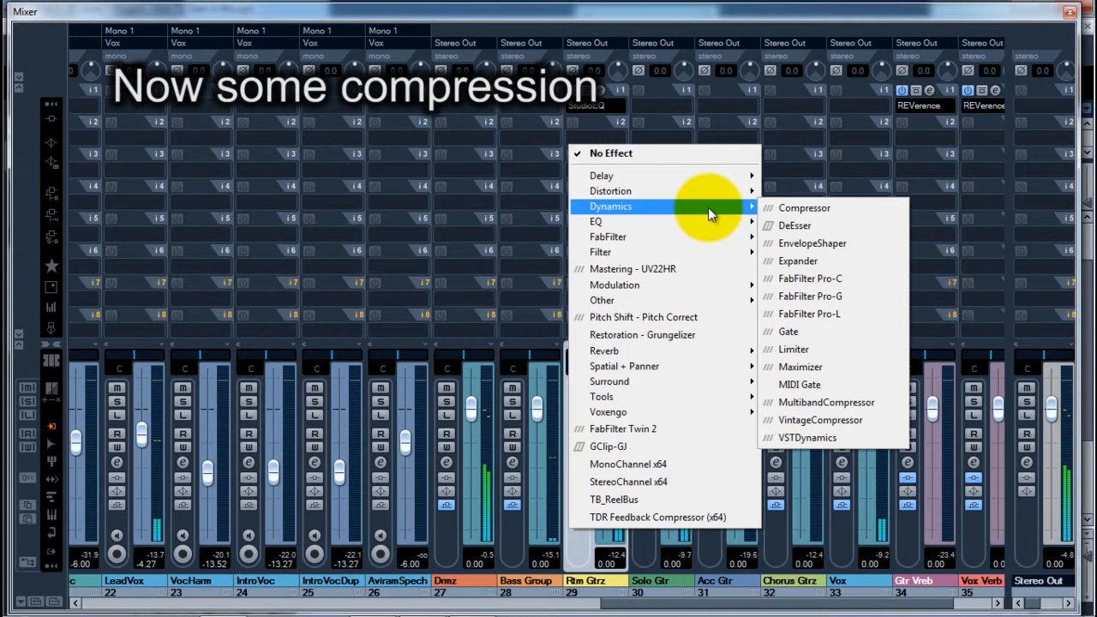
left_click(789, 208)
left_click_drag(682, 74, 409, 119)
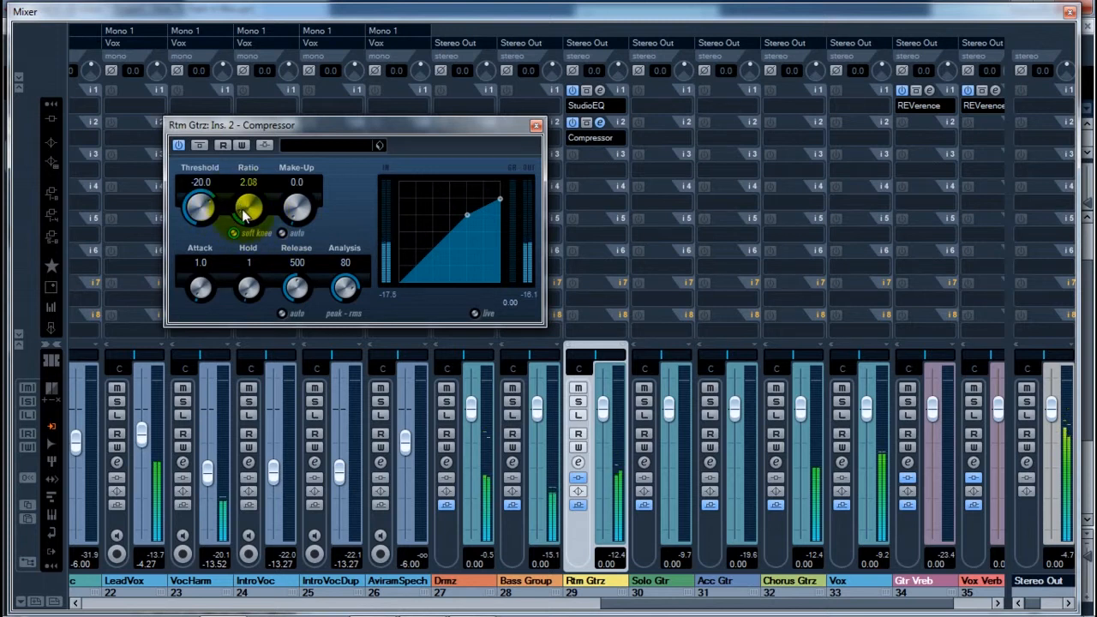
Set the Rtm Gtrz compressor's ratio to 3.05, threshold to -31.7 and attack to 8.0.
left_click_drag(246, 215, 248, 198)
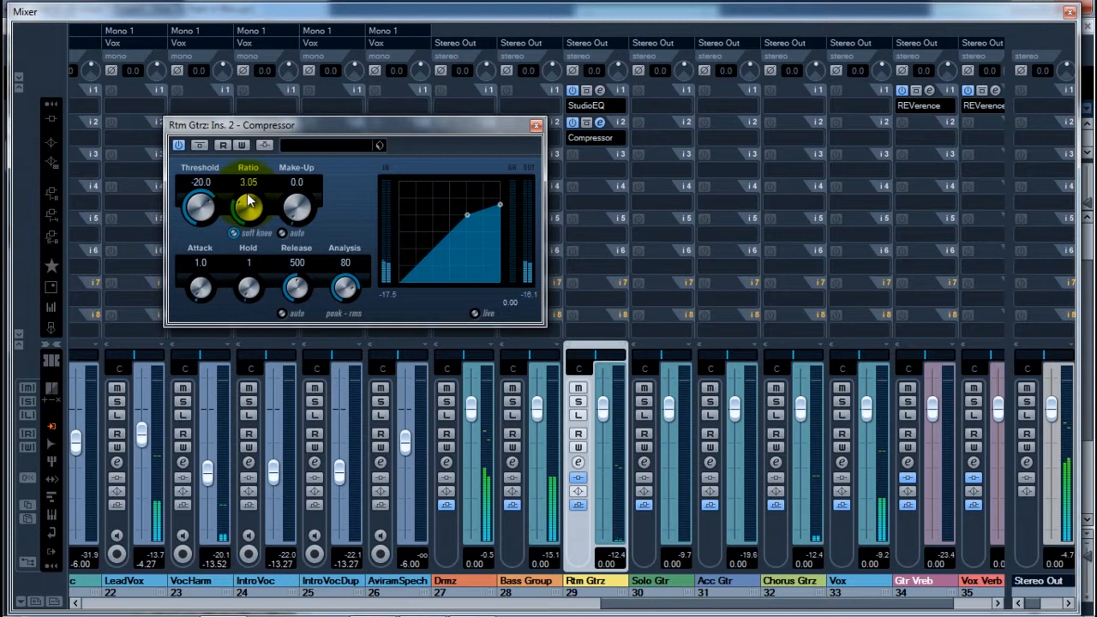
left_click_drag(200, 208, 182, 260)
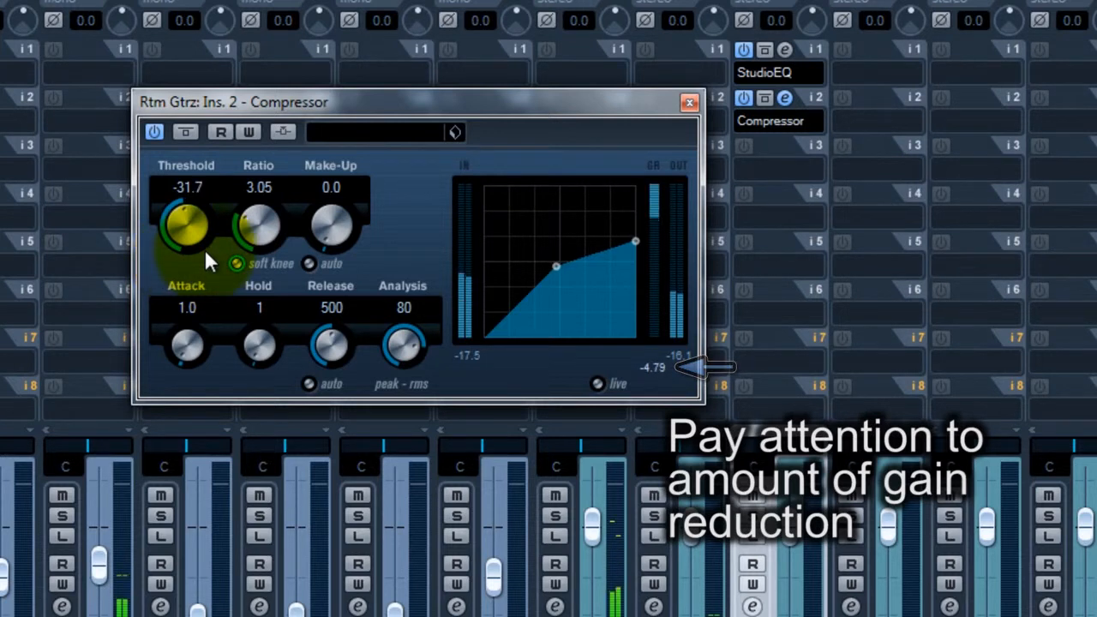
left_click_drag(180, 344, 197, 291)
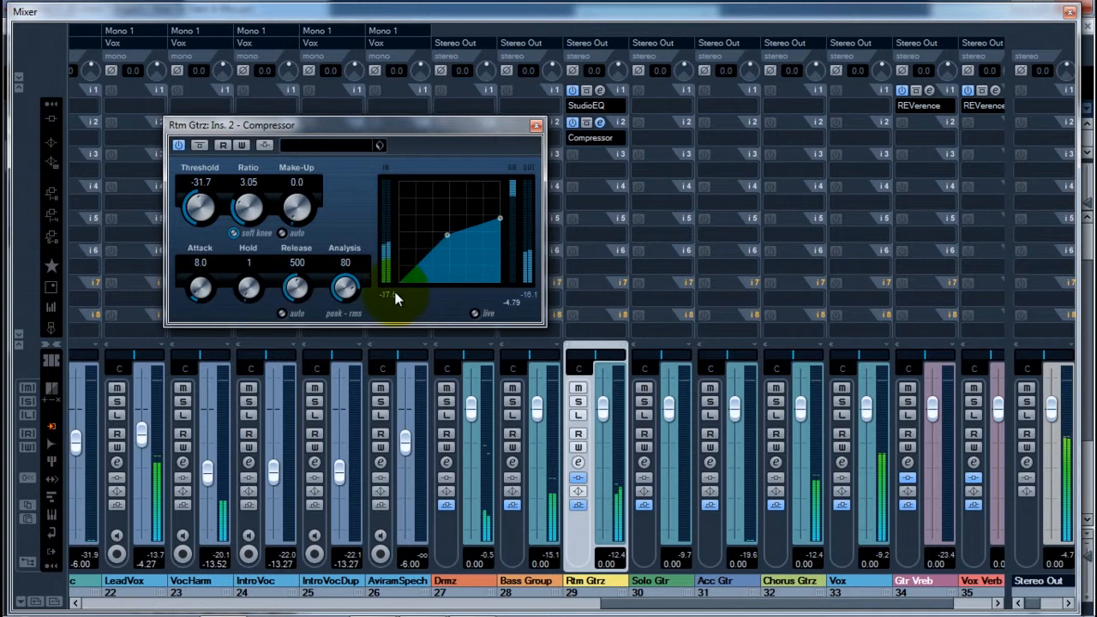
Raise the Rtm Gtrz compressor's make-up gain to 4.7 to match the input and output levels.
left_click(533, 297)
left_click(294, 210)
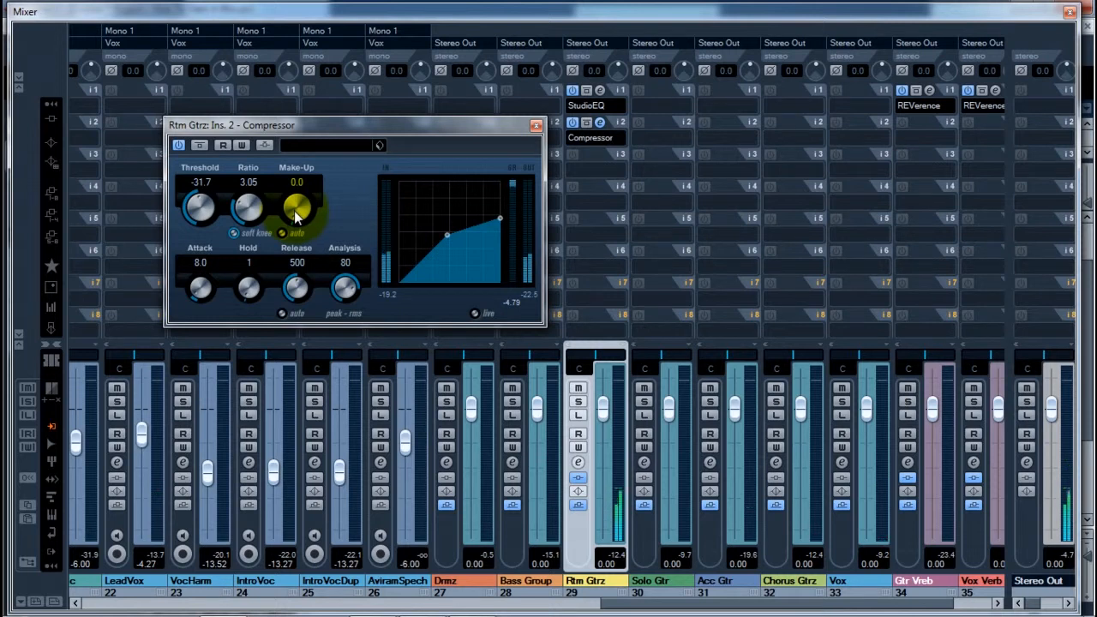
left_click_drag(292, 215, 296, 180)
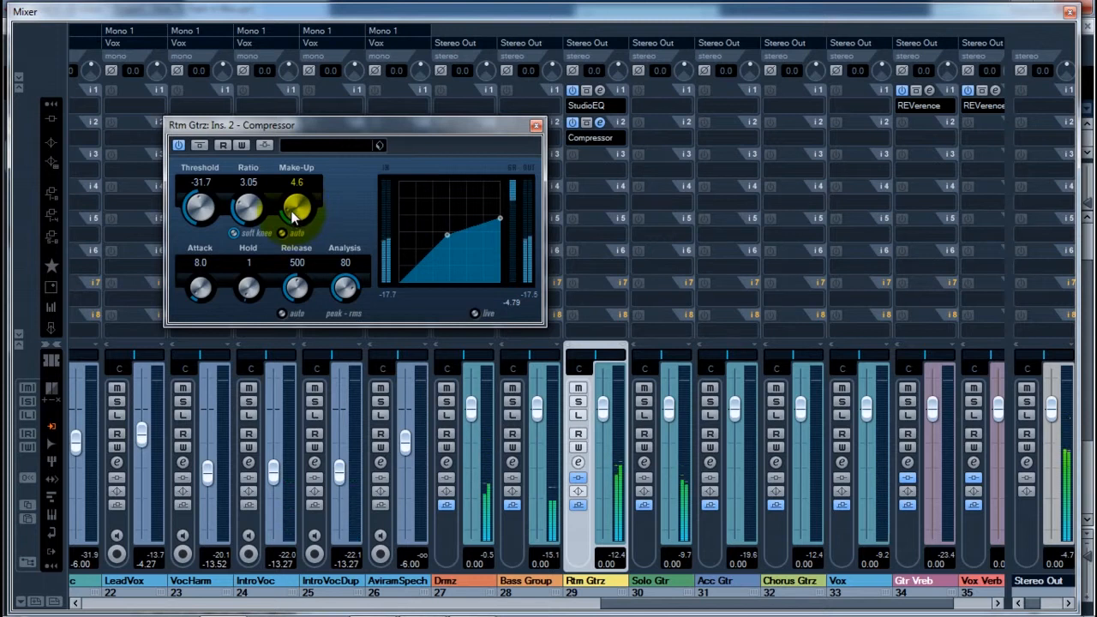
scroll(292, 218, "up", 1)
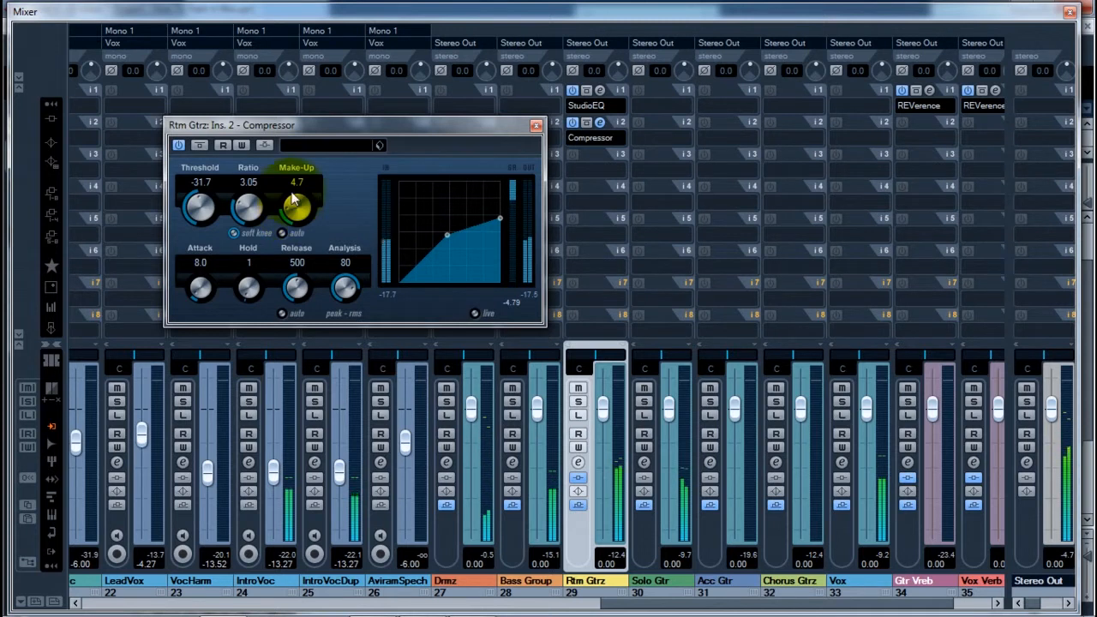
Compare the full mix with the Rtm Gtrz compressor bypassed and active, and close the compressor window.
left_click(205, 143)
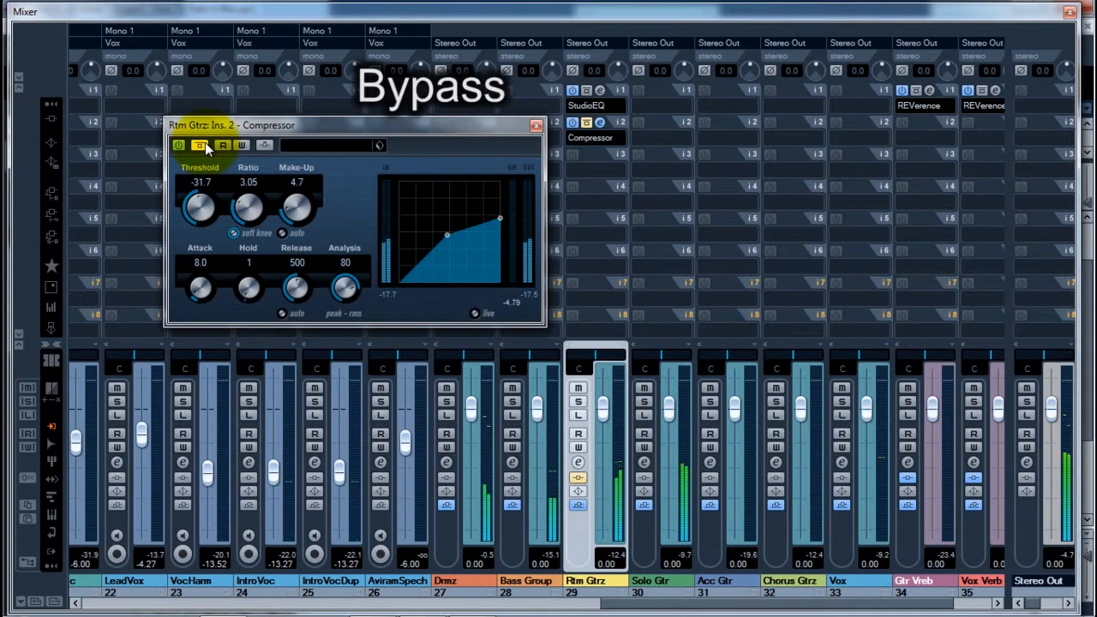
left_click(205, 143)
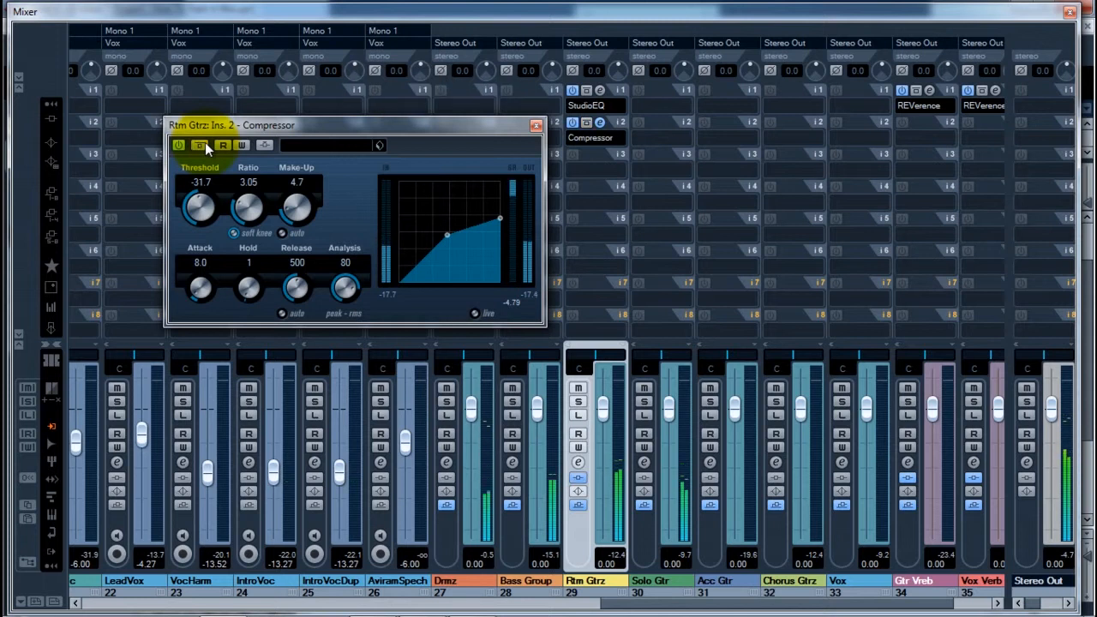
left_click(536, 126)
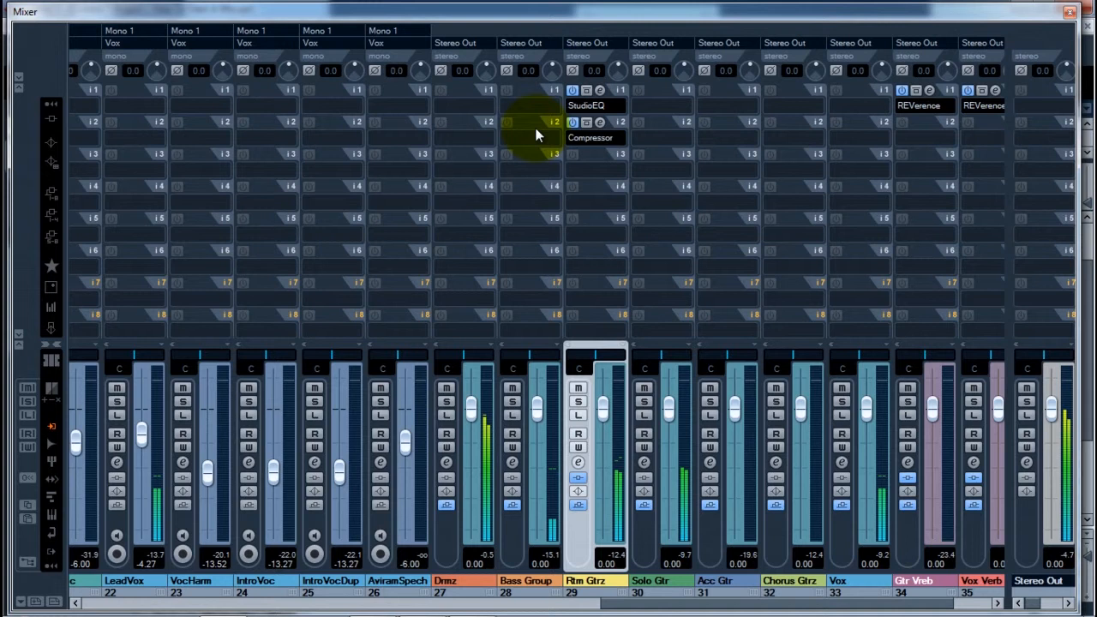
Solo the Rtm Gtrz channel and compare its sound with only the compressor repeatedly bypassed and re-enabled.
left_click(579, 402)
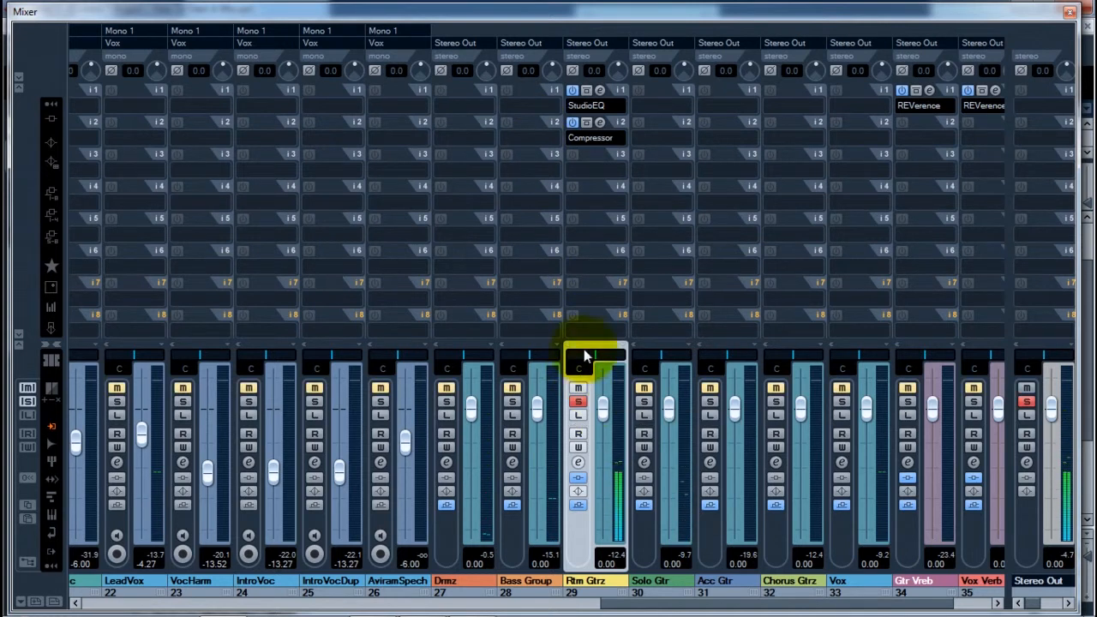
left_click(587, 122)
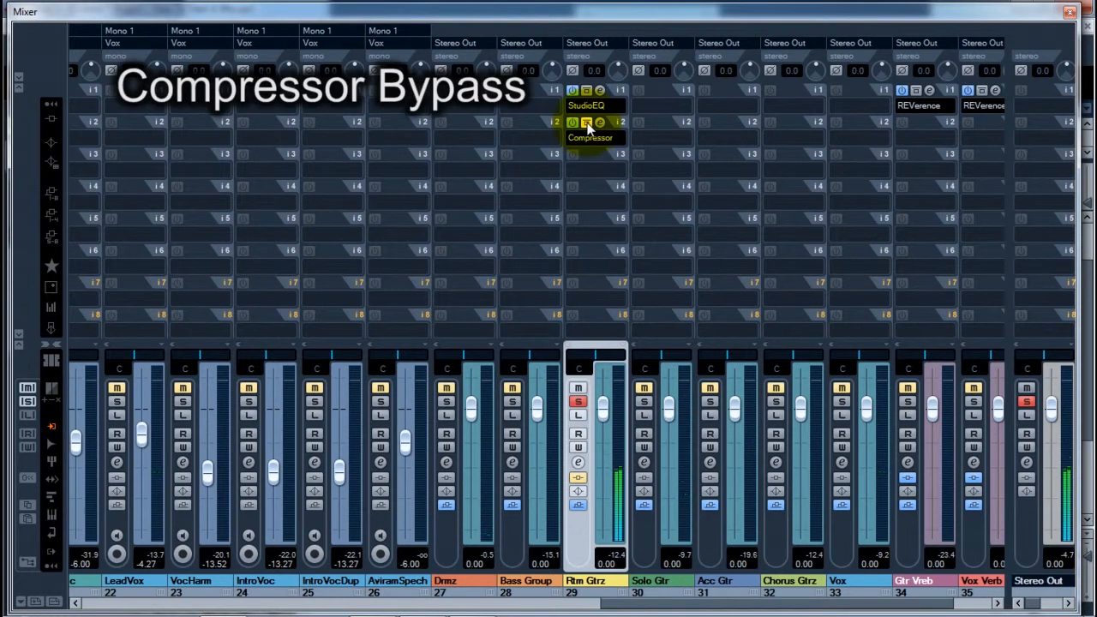
left_click(587, 123)
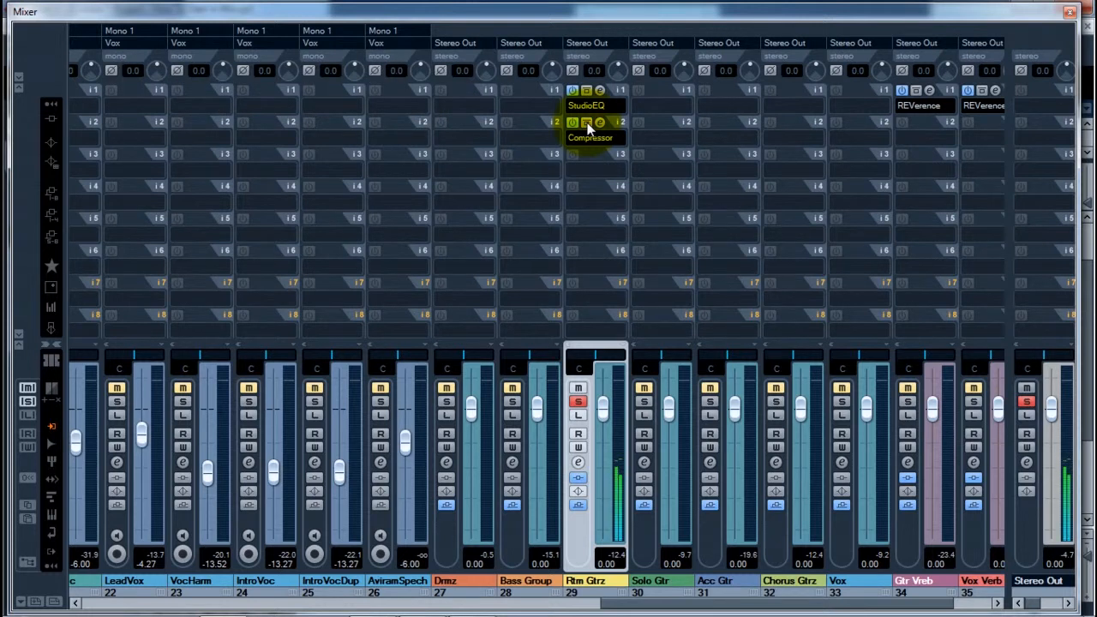
left_click(587, 123)
left_click(587, 123)
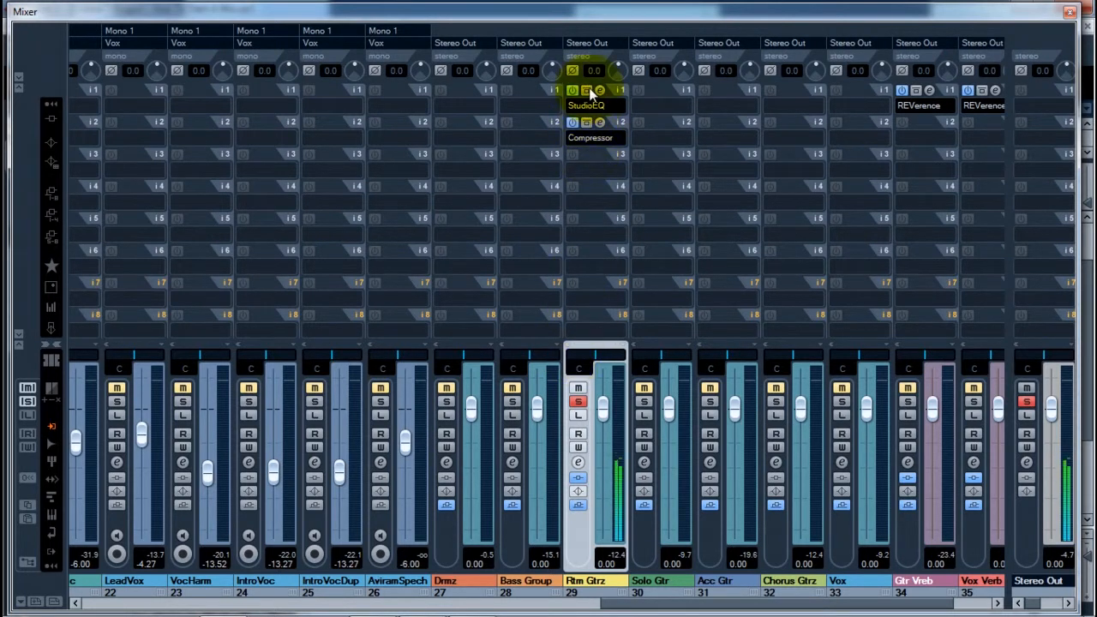
Compare the soloed Rtm Gtrz channel with all its inserts, EQ and compressor together, bypassed and active.
left_click(578, 479)
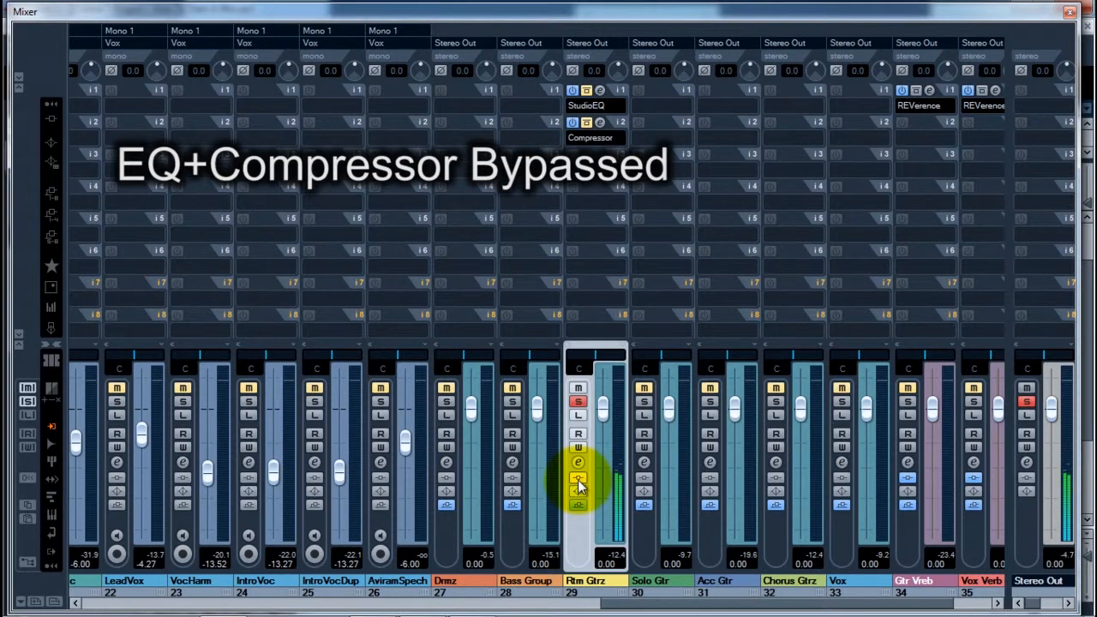
left_click(578, 480)
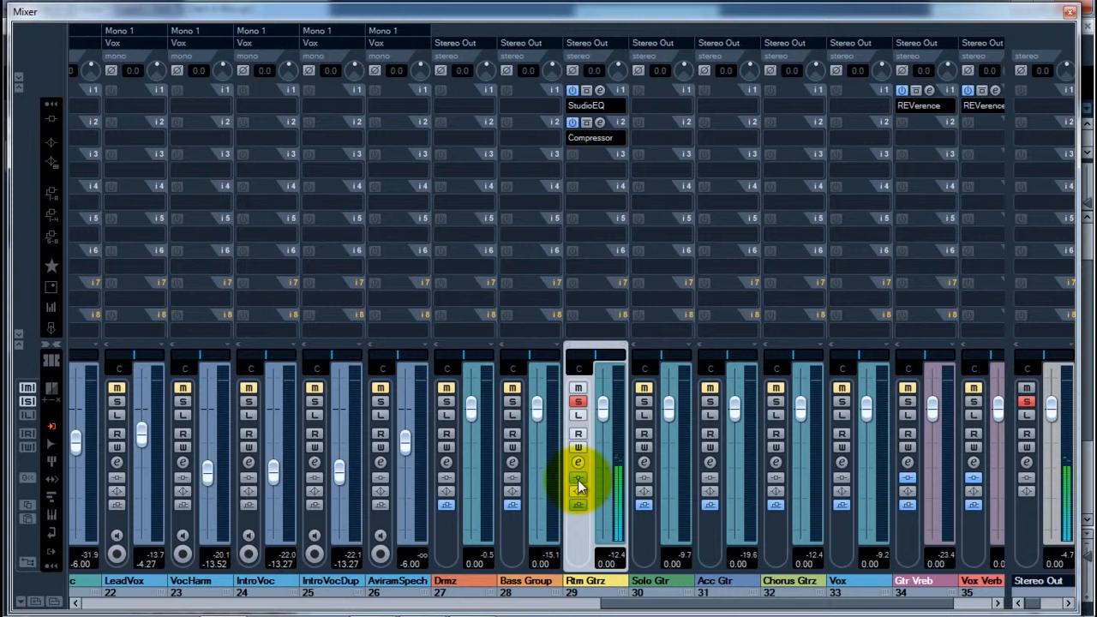
left_click(578, 480)
left_click(577, 480)
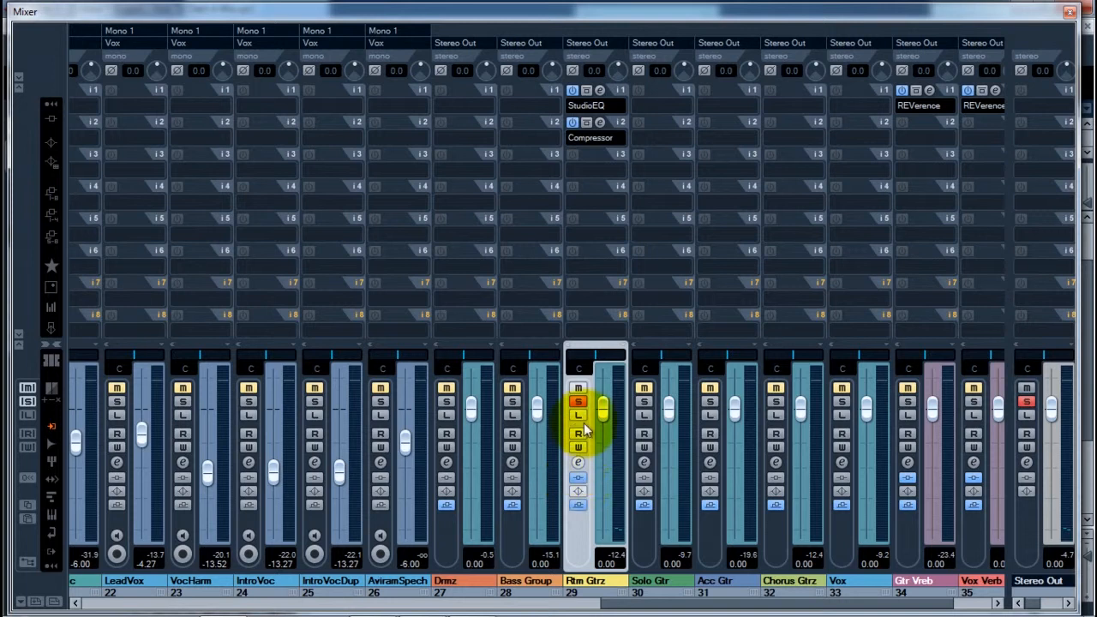
Take Rtm Gtrz out of solo and compare the full mix with its inserts bypassed and active.
left_click(578, 401)
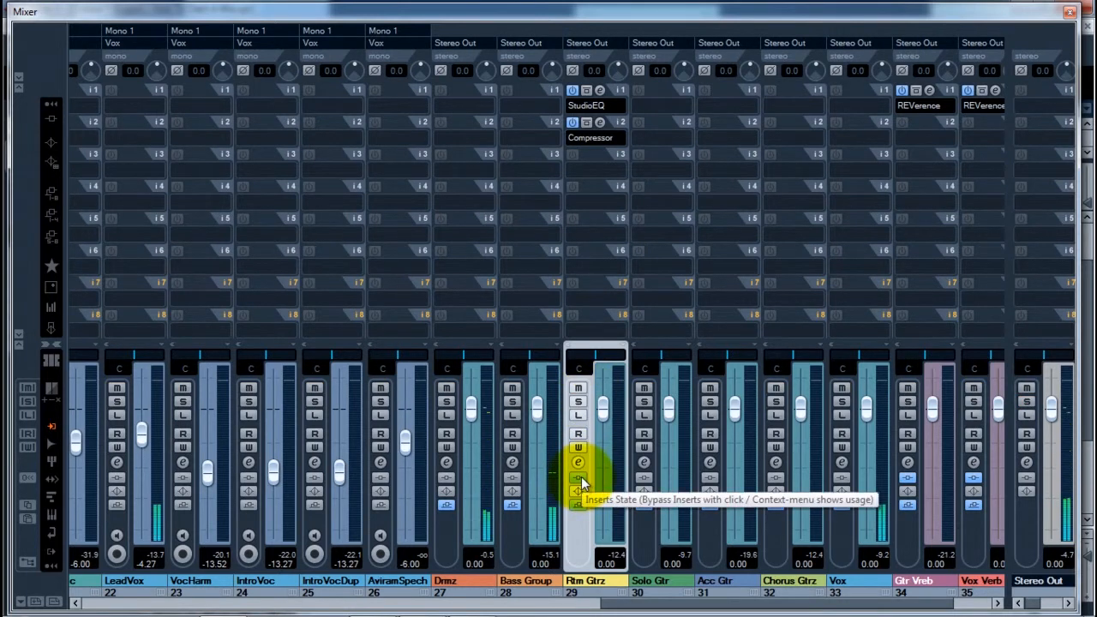
left_click(582, 477)
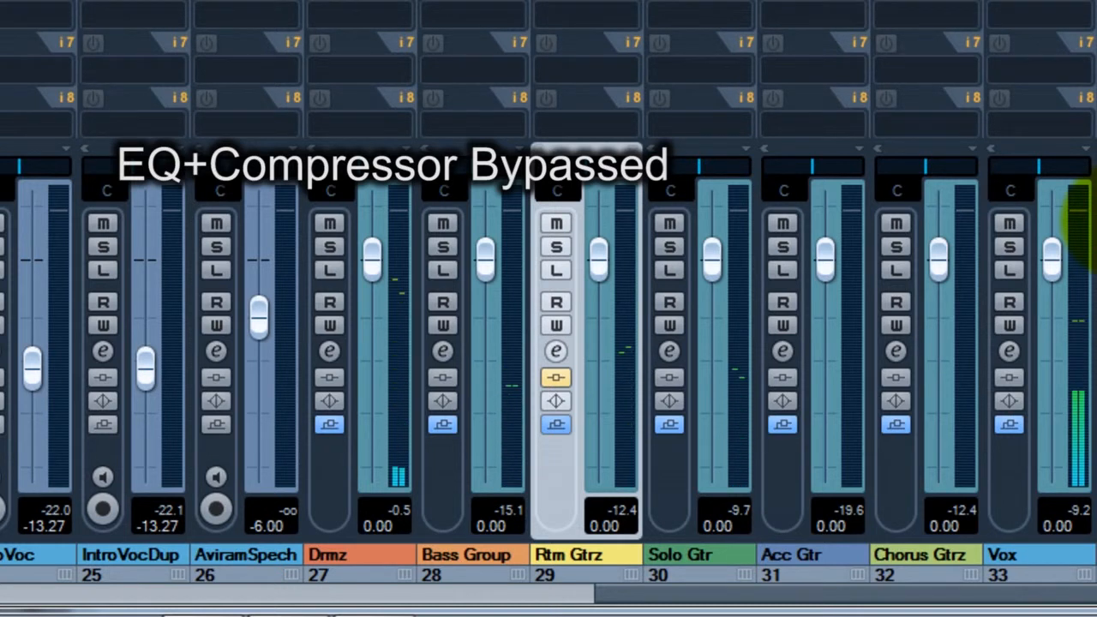
left_click(568, 379)
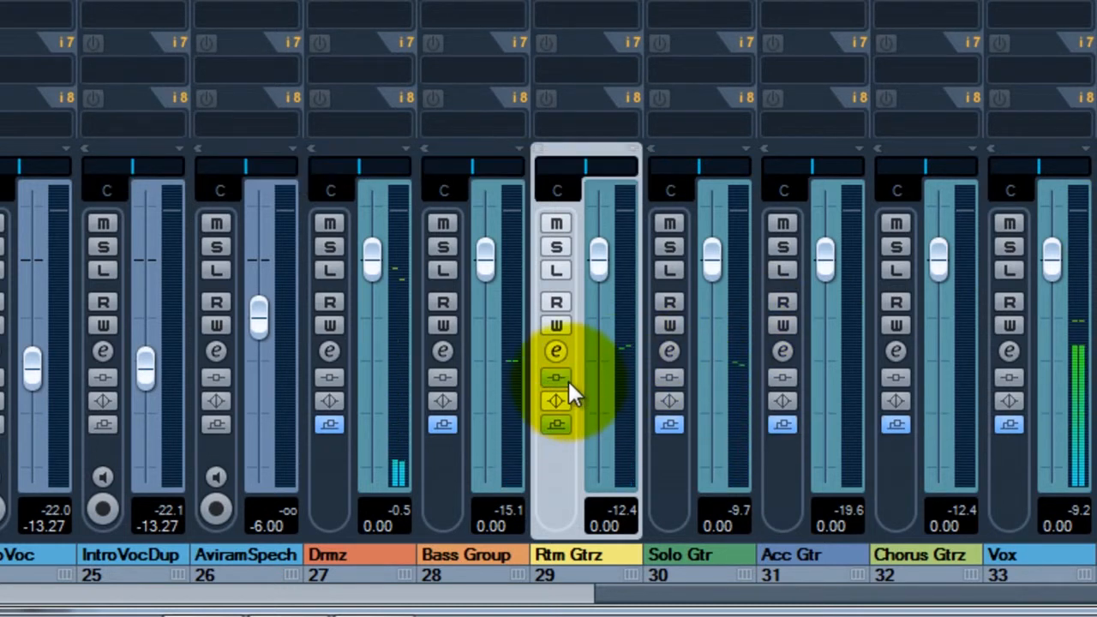